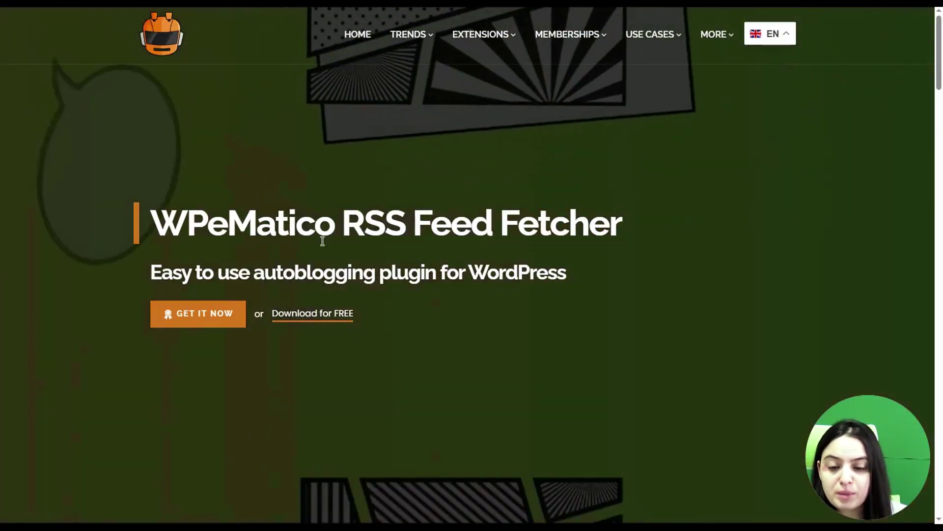
Browse the WPeMatico home page and bring up the EXTENSIONS menu in the top navigation.
scroll(305, 226, "down", 3)
scroll(303, 226, "up", 2)
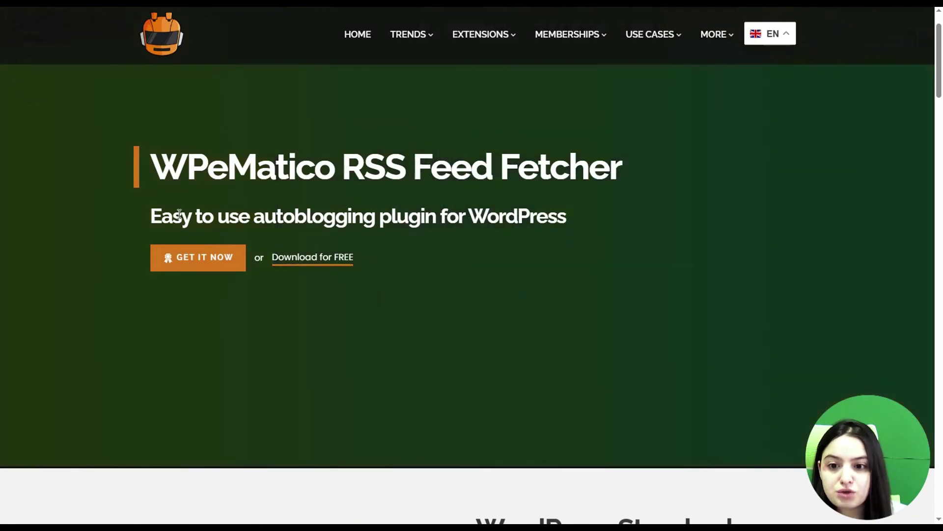
scroll(306, 213, "down", 10)
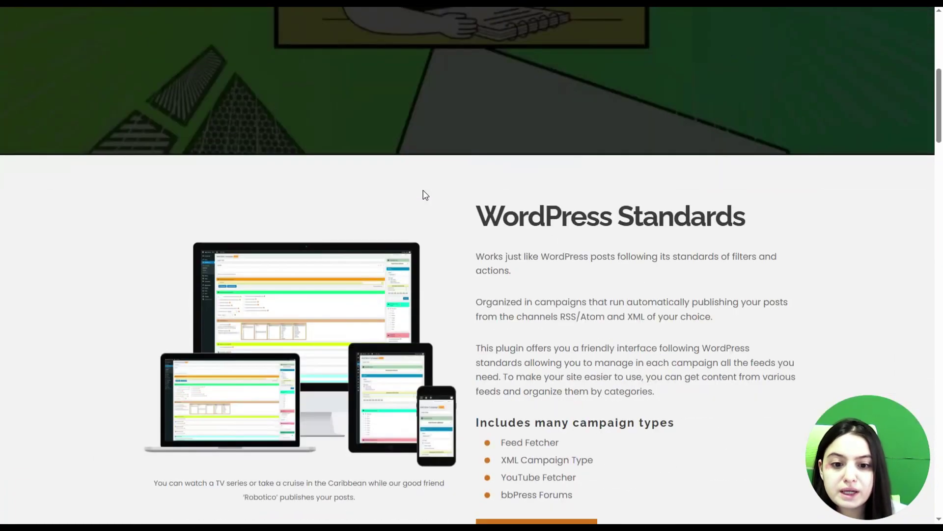
scroll(413, 321, "up", 2)
scroll(211, 337, "down", 10)
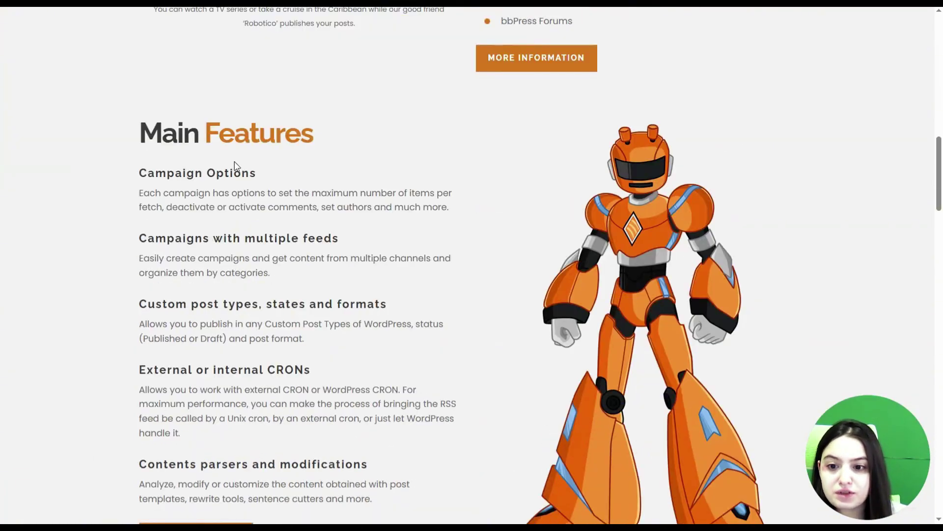
scroll(180, 328, "down", 13)
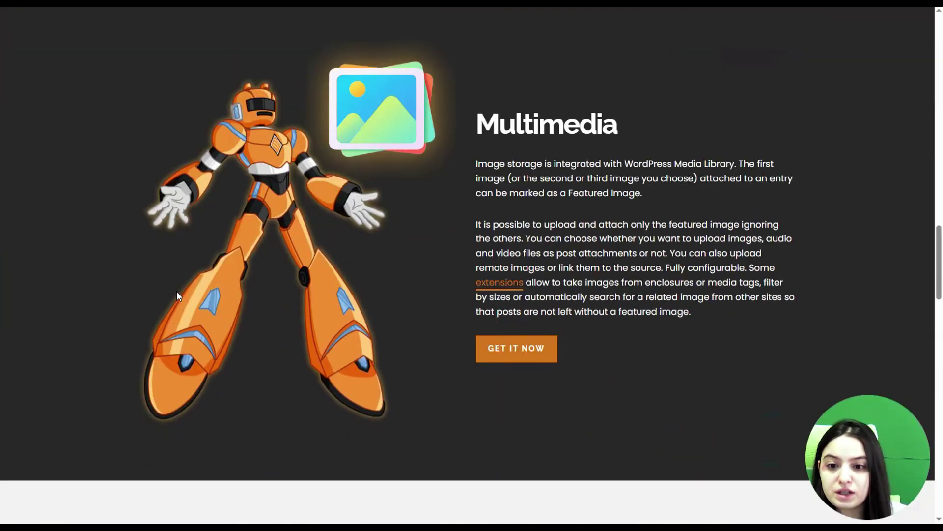
scroll(452, 232, "down", 3)
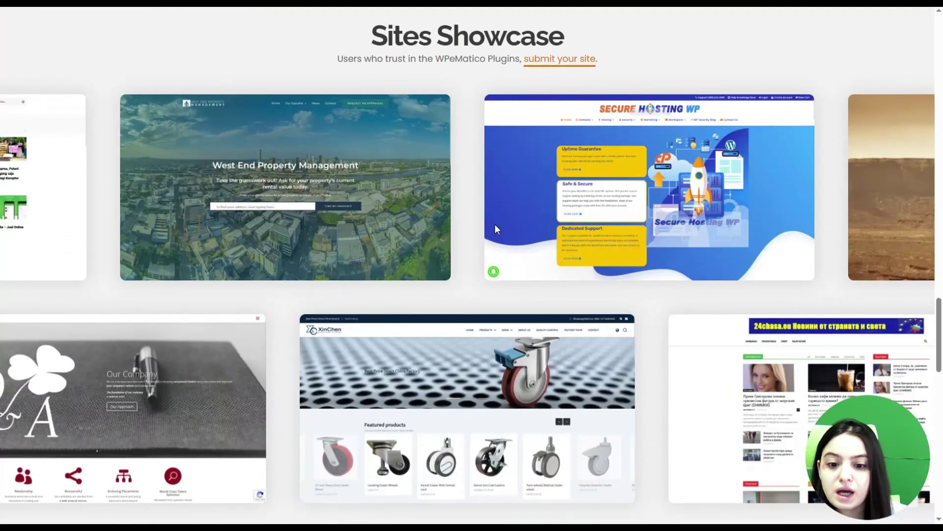
scroll(418, 201, "up", 15)
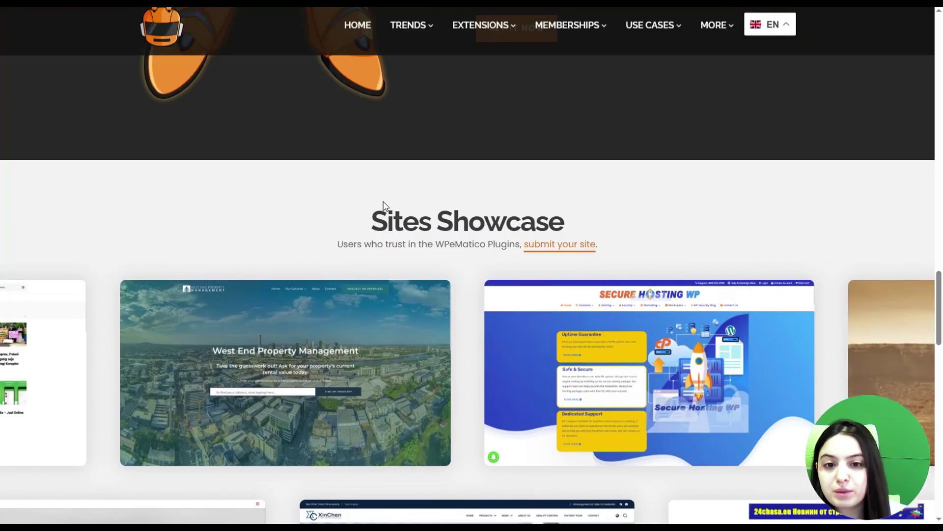
scroll(440, 207, "up", 17)
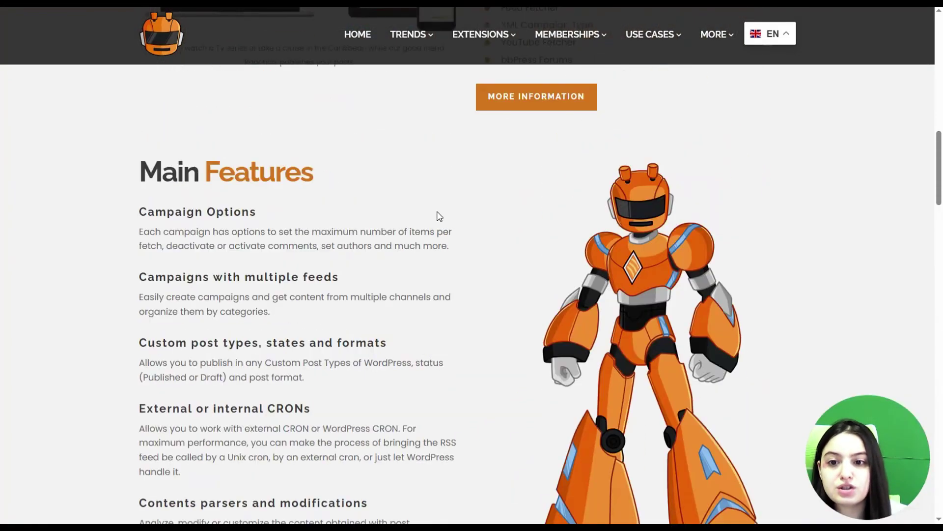
mouse_move(474, 46)
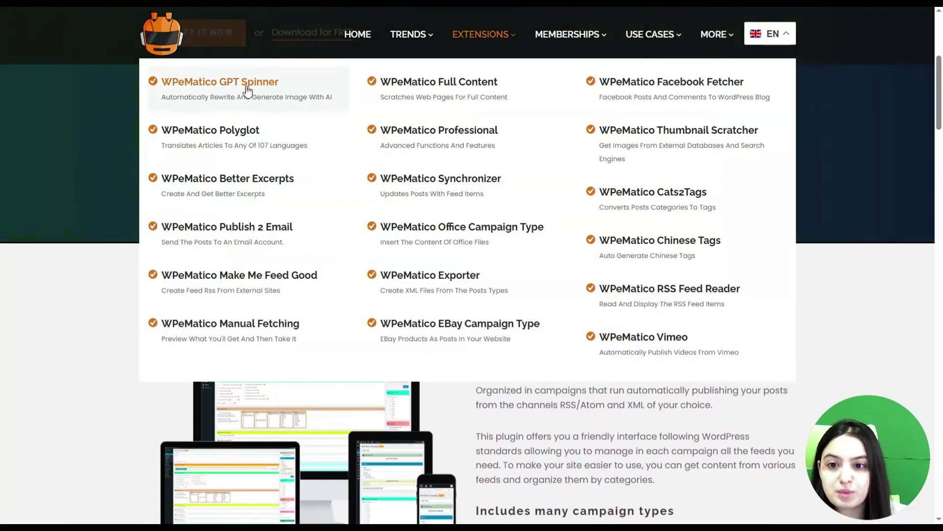
Open the WPeMatico GPT Spinner product page and read through its feature list.
left_click(287, 86)
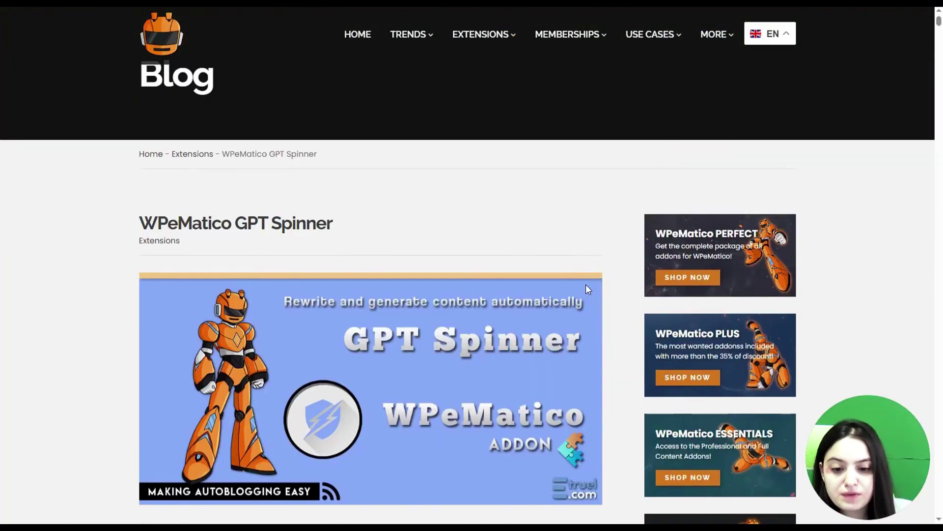
scroll(587, 288, "down", 3)
scroll(586, 287, "down", 7)
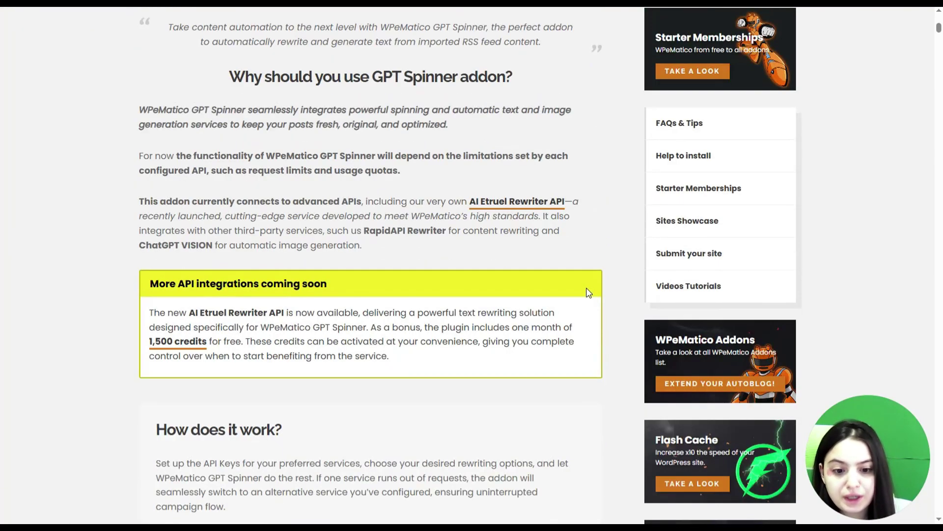
scroll(590, 293, "down", 2)
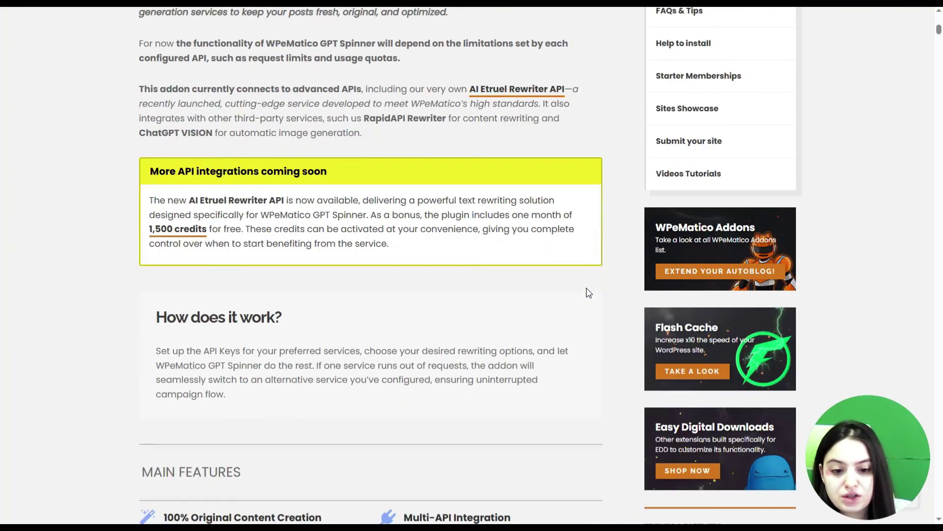
scroll(589, 289, "down", 1)
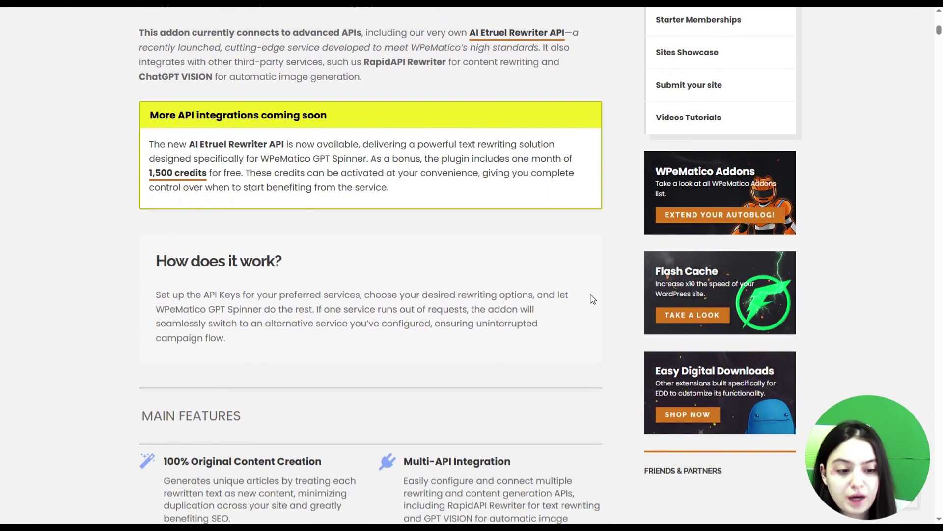
scroll(583, 287, "down", 5)
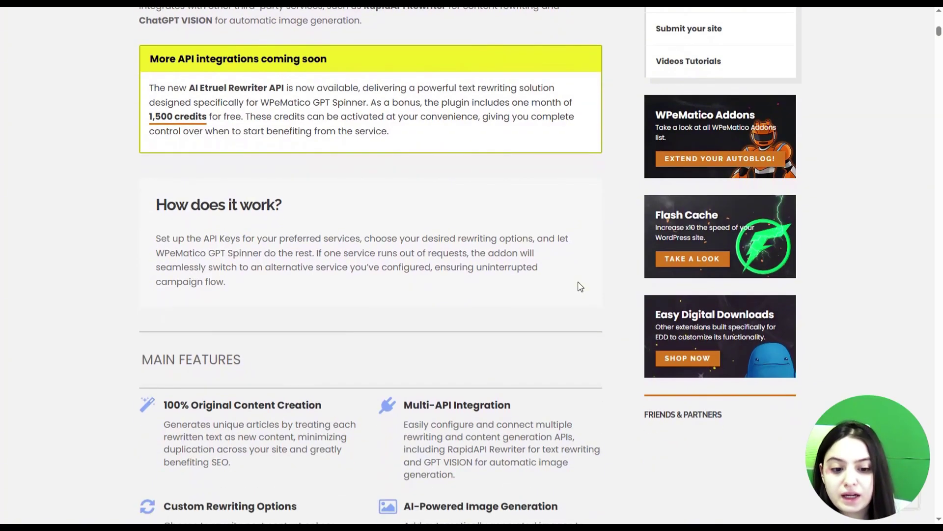
scroll(580, 288, "down", 4)
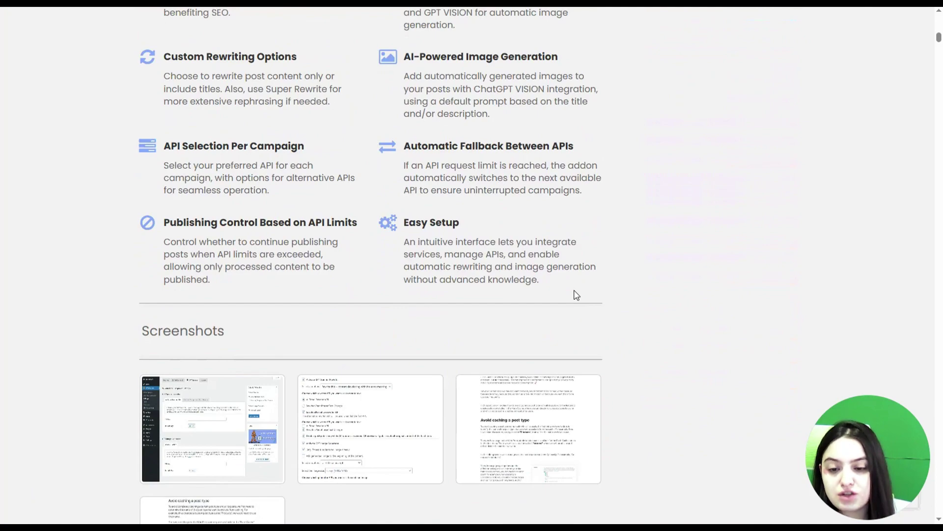
Review the GPT Spinner page's screenshots, then return toward the top of the page.
scroll(577, 295, "up", 5)
scroll(312, 109, "down", 4)
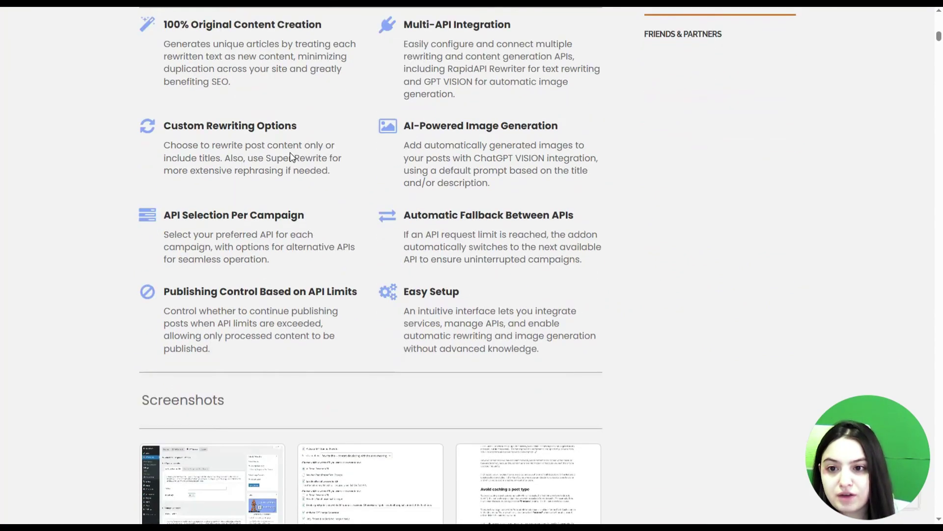
scroll(290, 156, "up", 4)
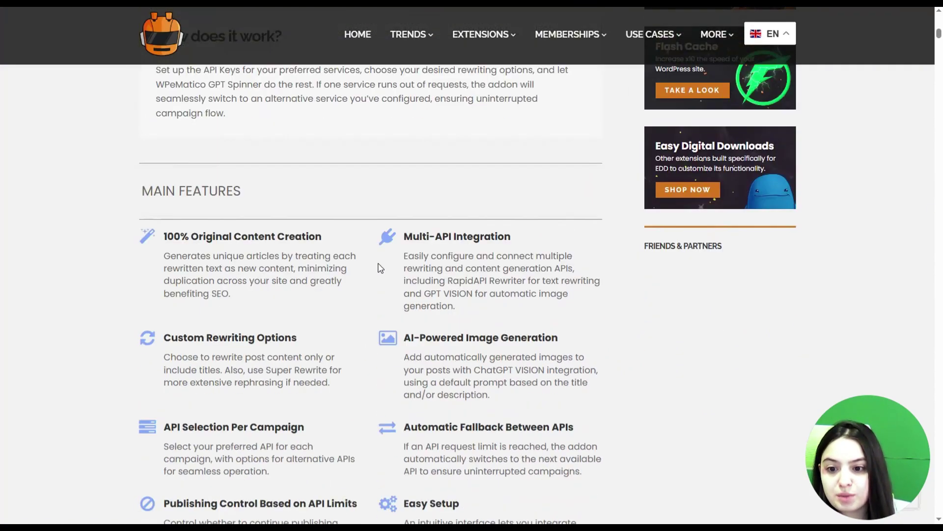
scroll(379, 268, "down", 2)
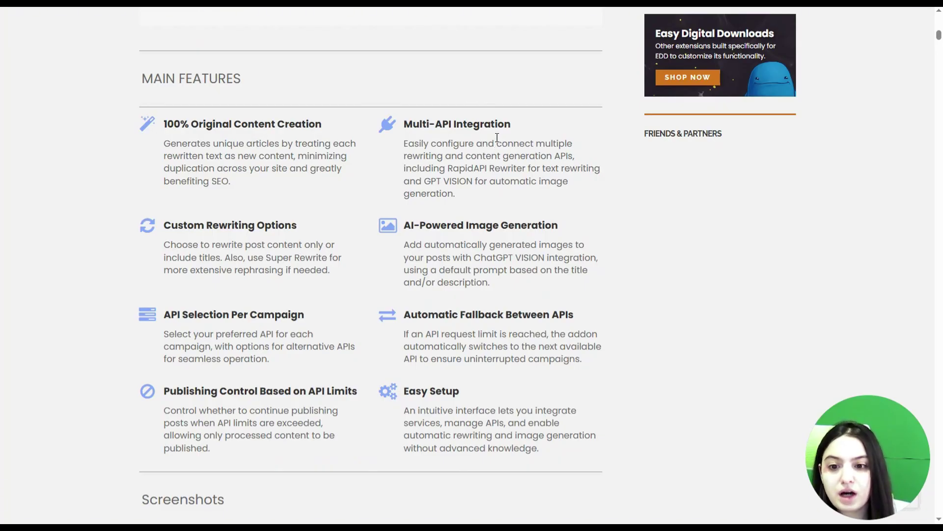
scroll(497, 140, "down", 1)
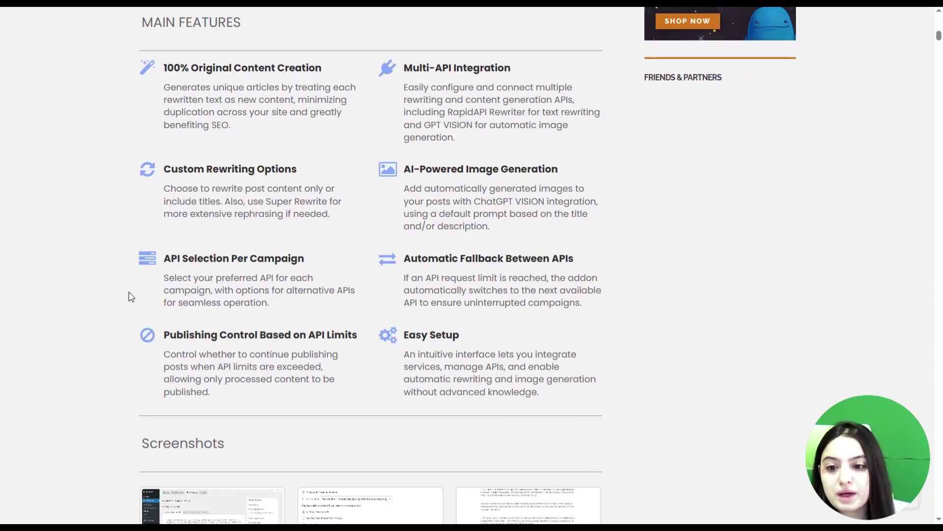
scroll(272, 291, "down", 4)
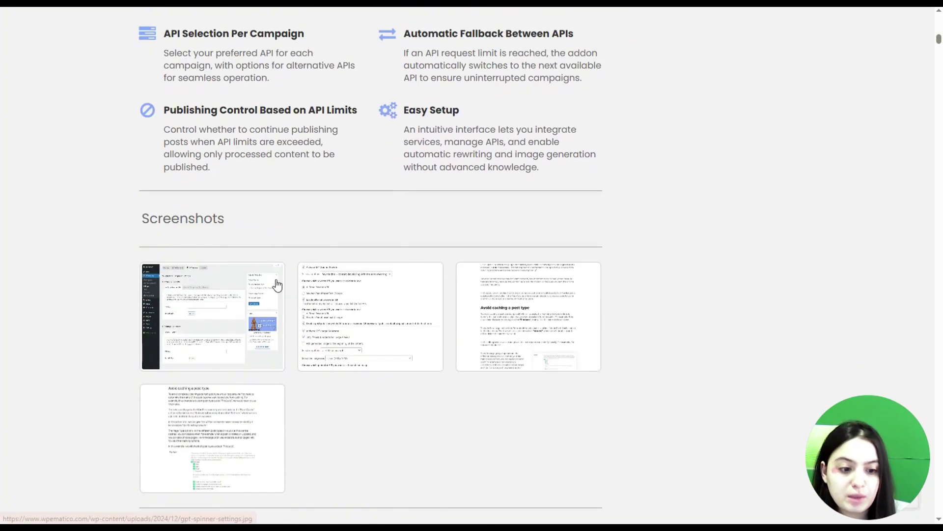
scroll(277, 284, "up", 9)
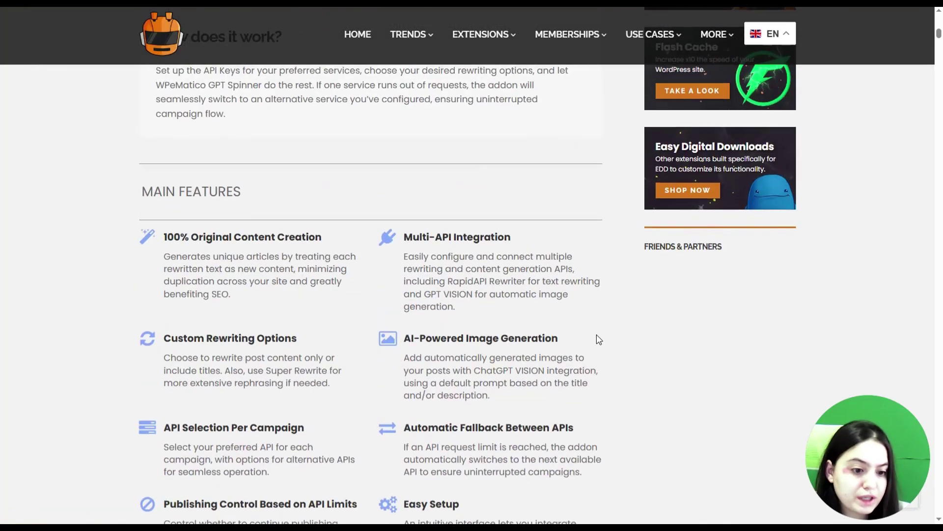
scroll(601, 340, "up", 8)
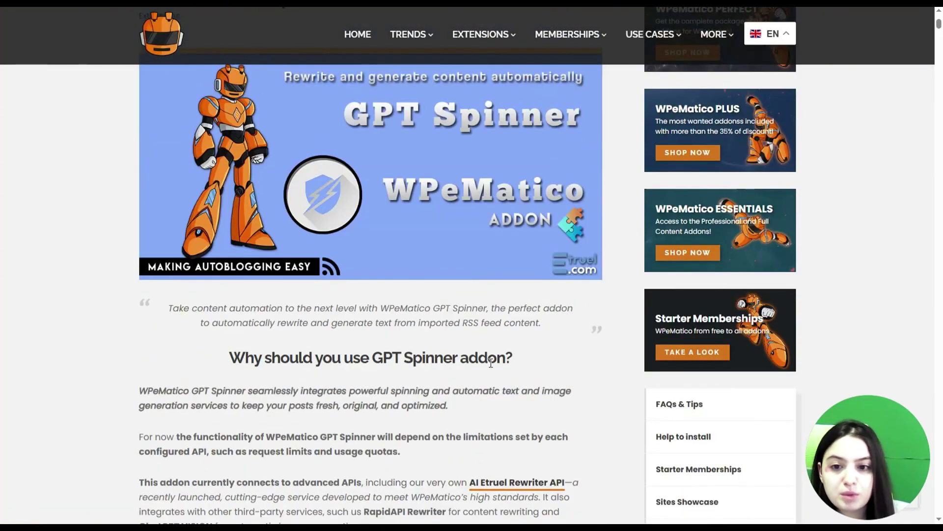
scroll(490, 363, "up", 1)
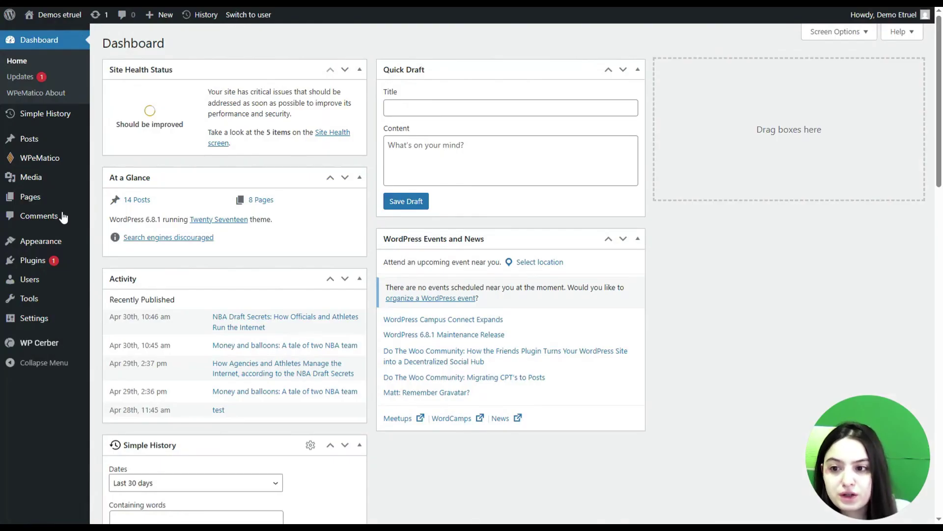
Open the WPeMatico All Campaigns list, showing the test and Etruel's API campaigns.
mouse_move(67, 158)
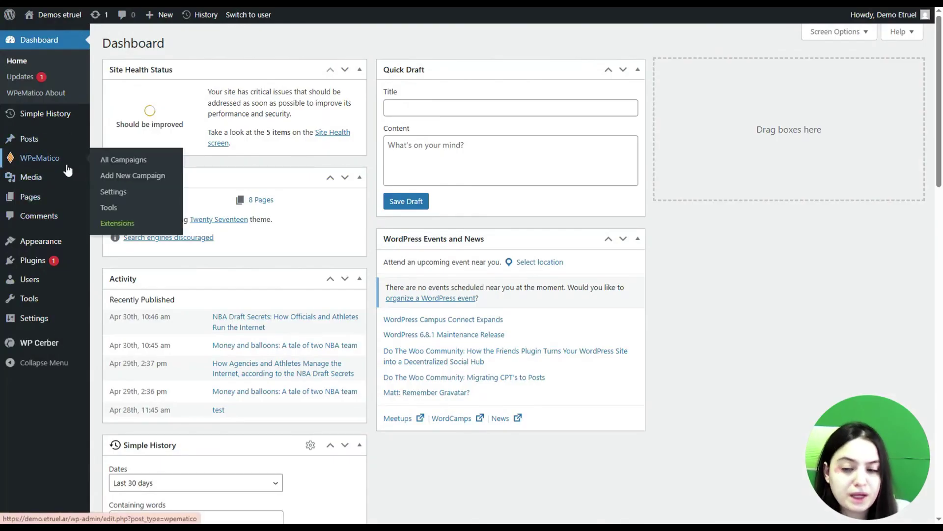
left_click(104, 162)
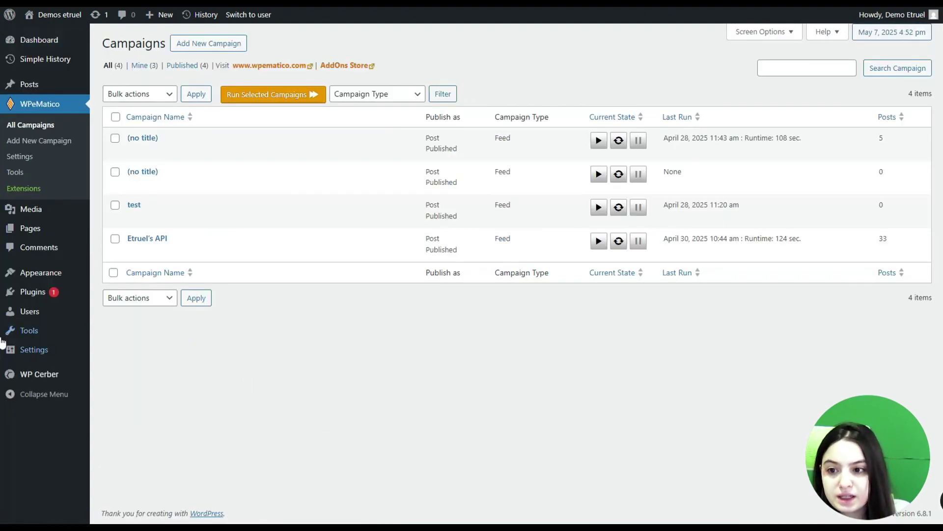
left_click(26, 163)
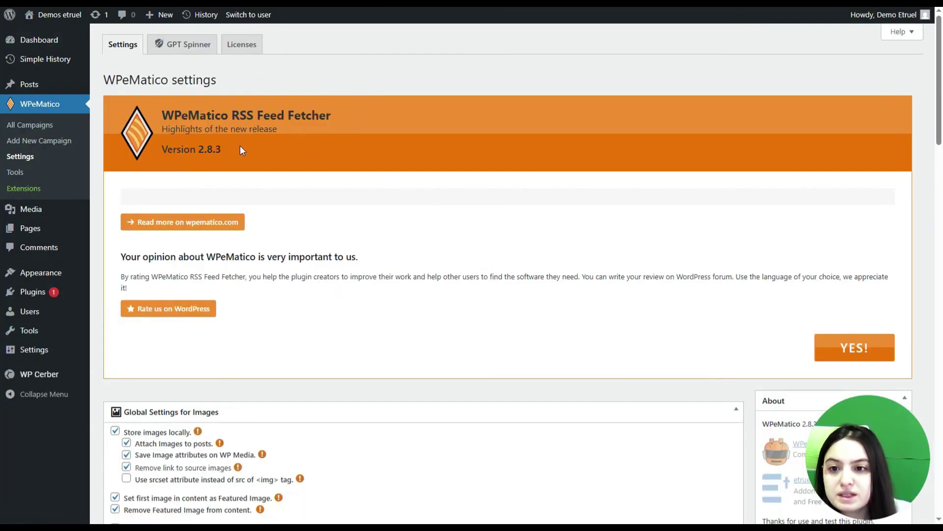
scroll(351, 227, "down", 7)
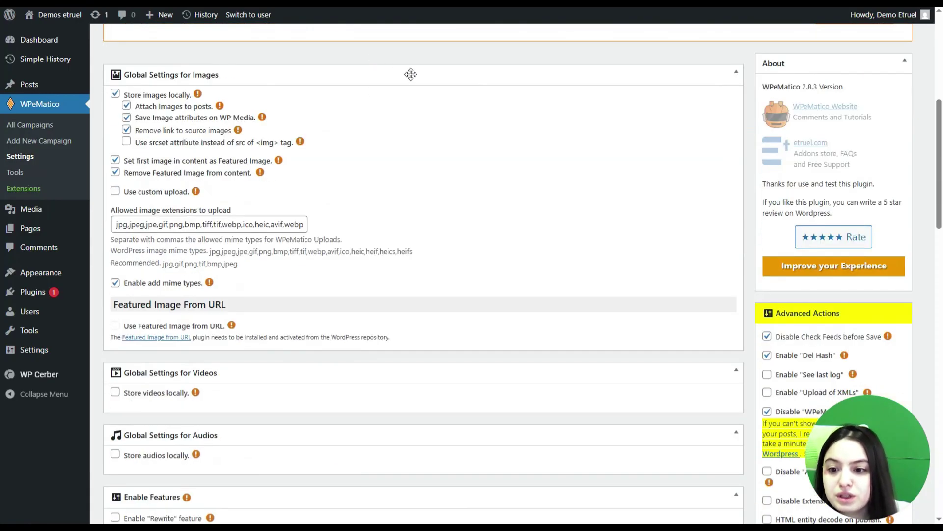
scroll(418, 128, "down", 7)
scroll(491, 147, "down", 8)
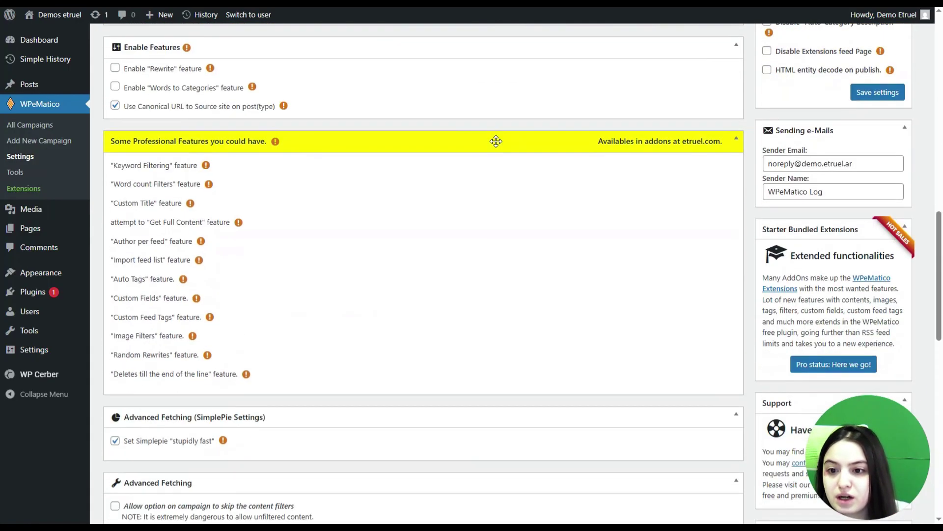
scroll(374, 200, "up", 20)
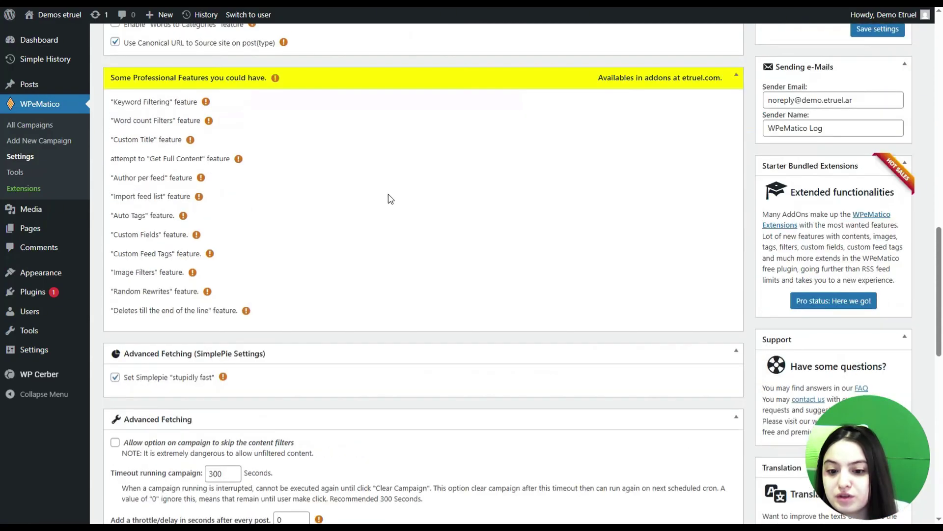
scroll(384, 197, "down", 3)
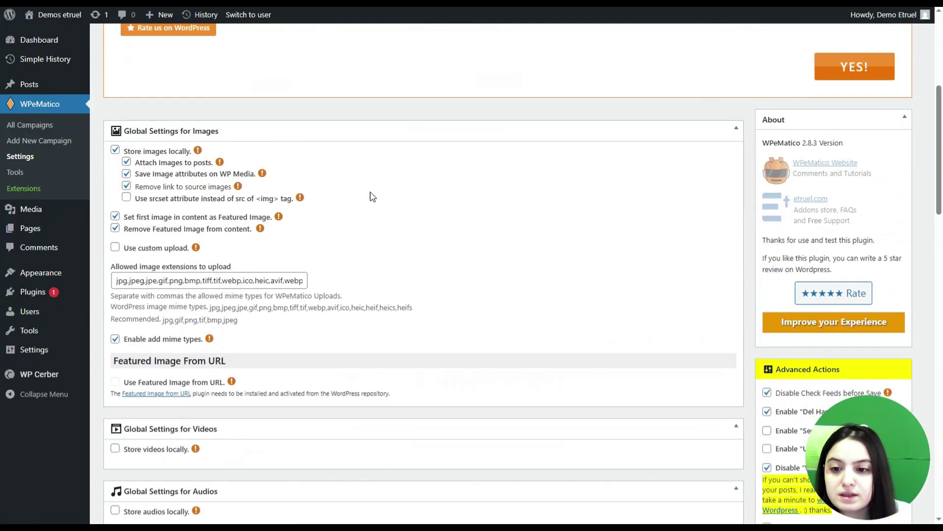
scroll(222, 215, "down", 5)
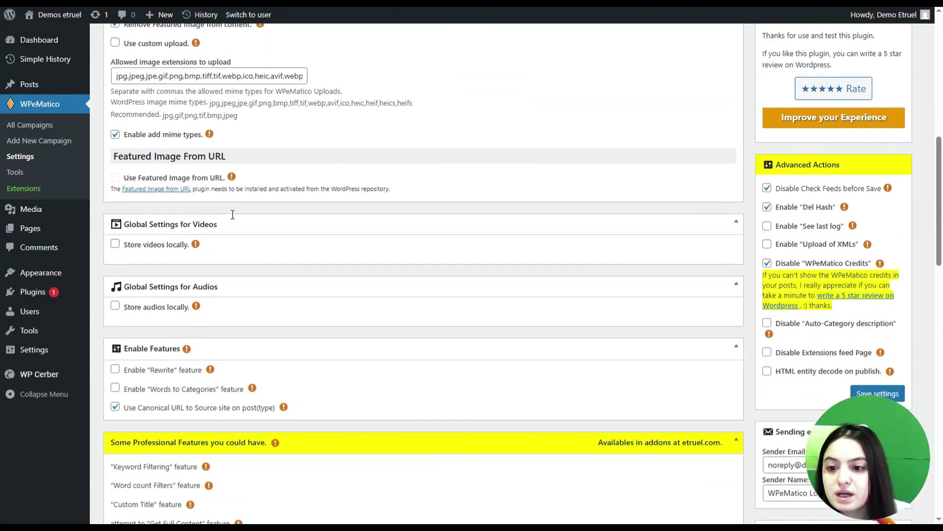
scroll(219, 245, "down", 1)
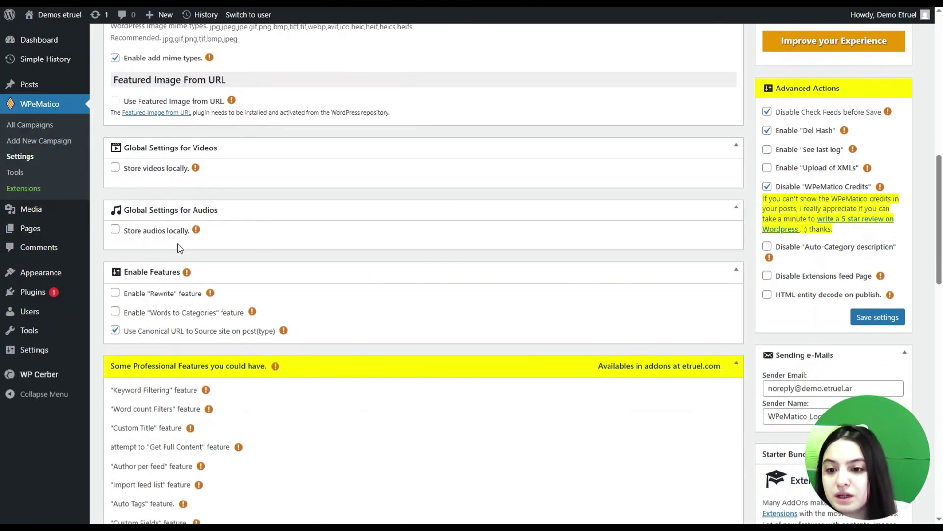
scroll(177, 246, "down", 1)
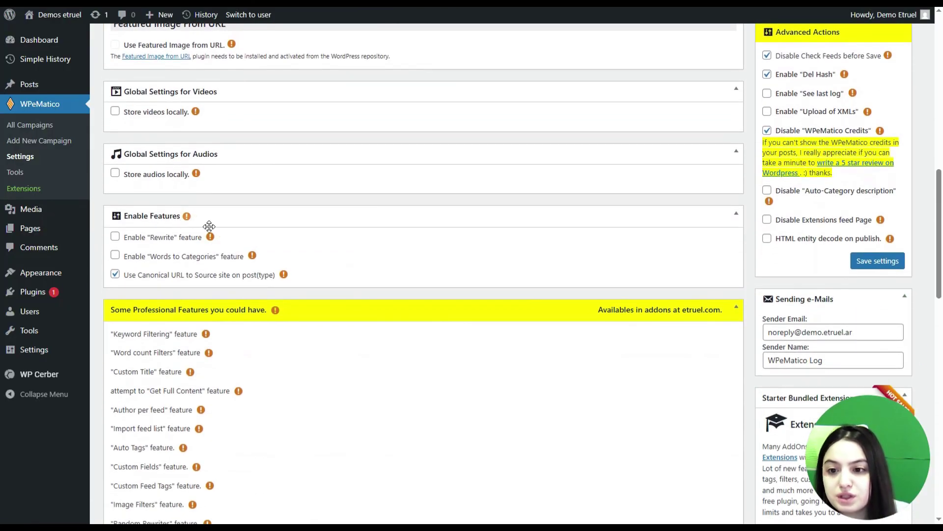
mouse_move(209, 237)
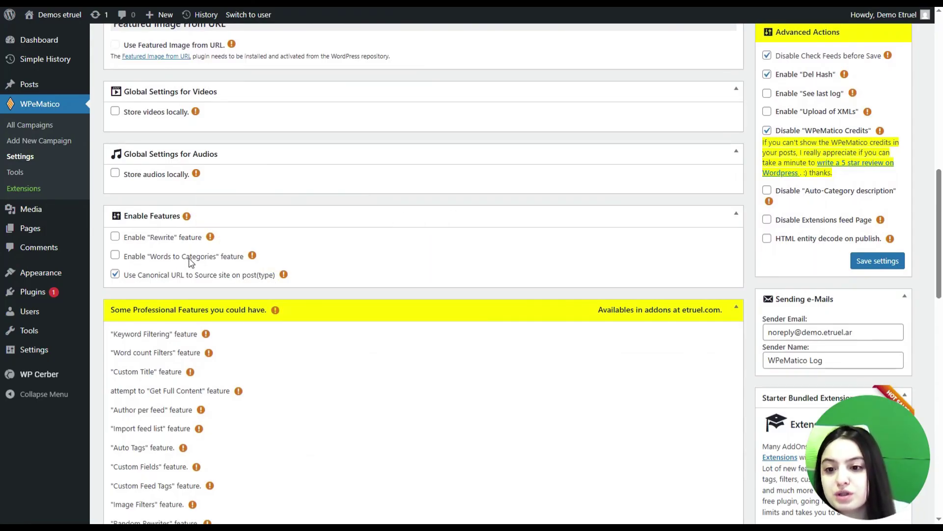
mouse_move(221, 272)
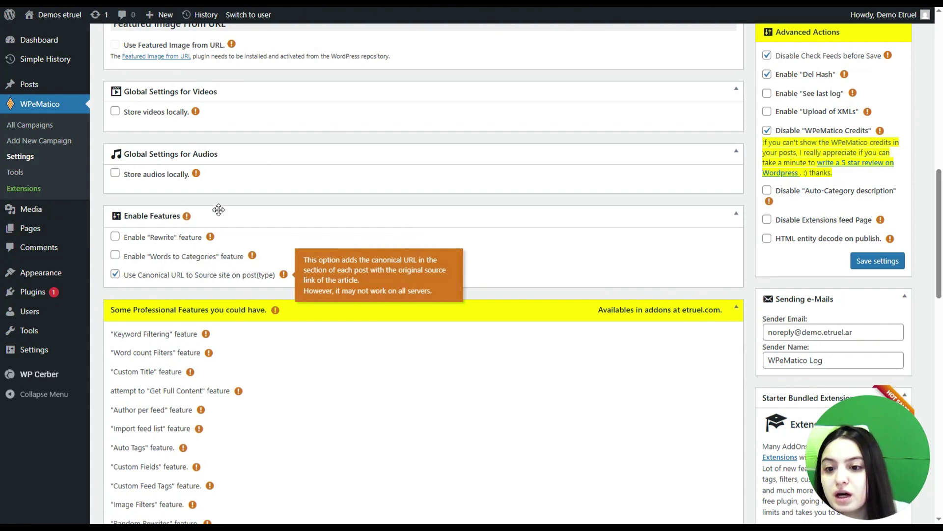
scroll(429, 197, "down", 2)
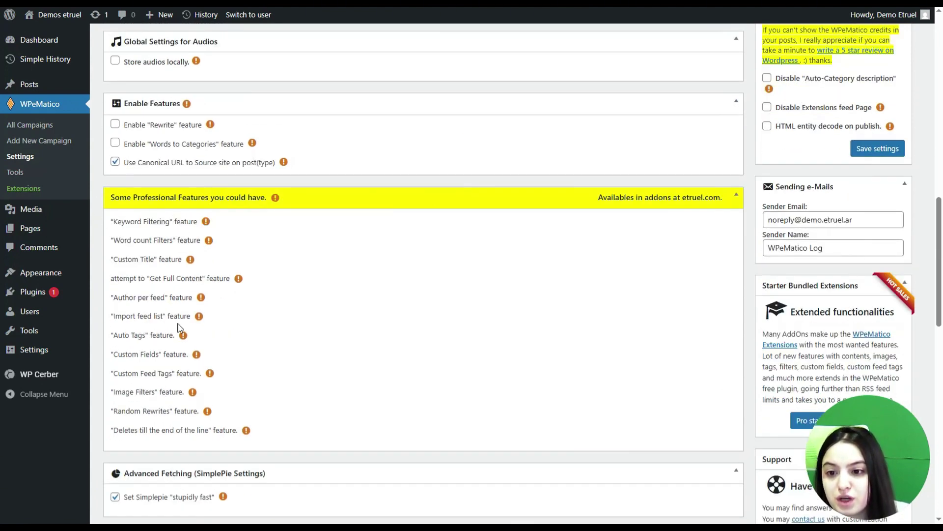
scroll(253, 183, "down", 5)
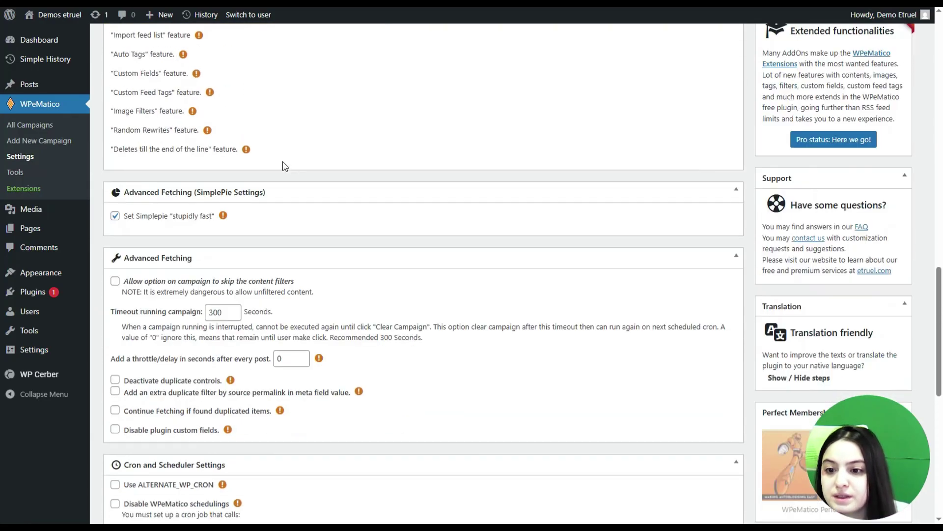
scroll(130, 246, "down", 1)
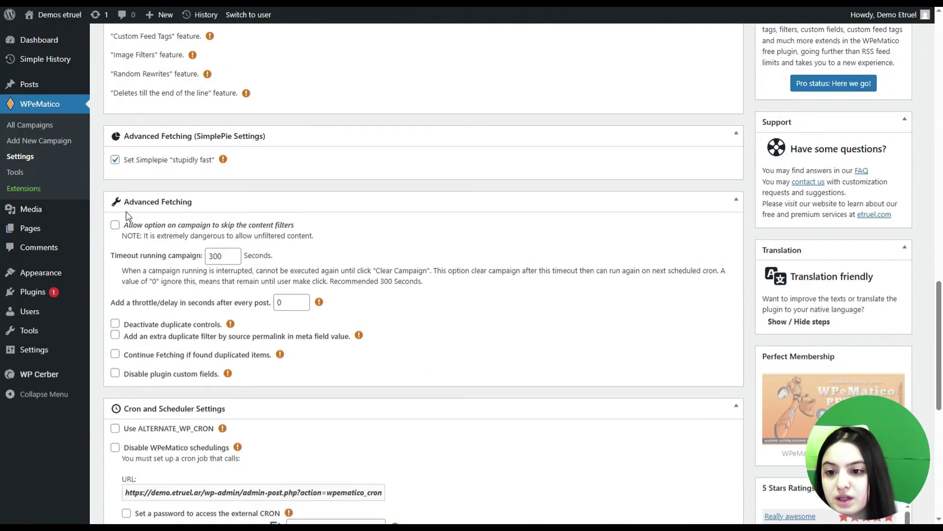
scroll(191, 211, "down", 4)
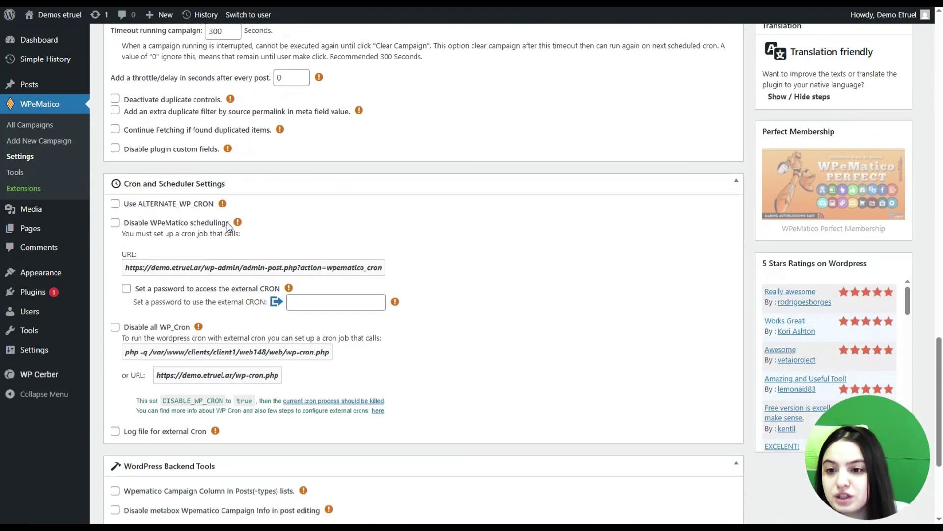
scroll(293, 263, "down", 3)
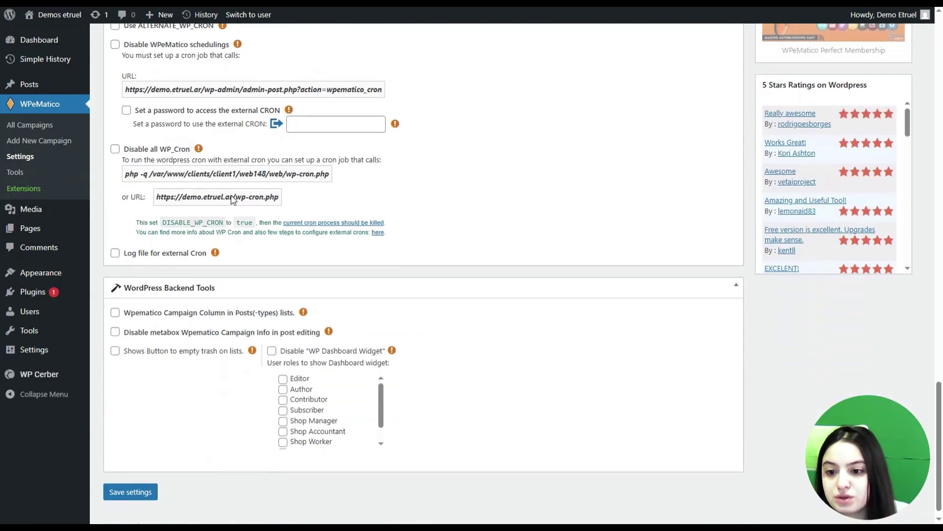
scroll(297, 265, "up", 20)
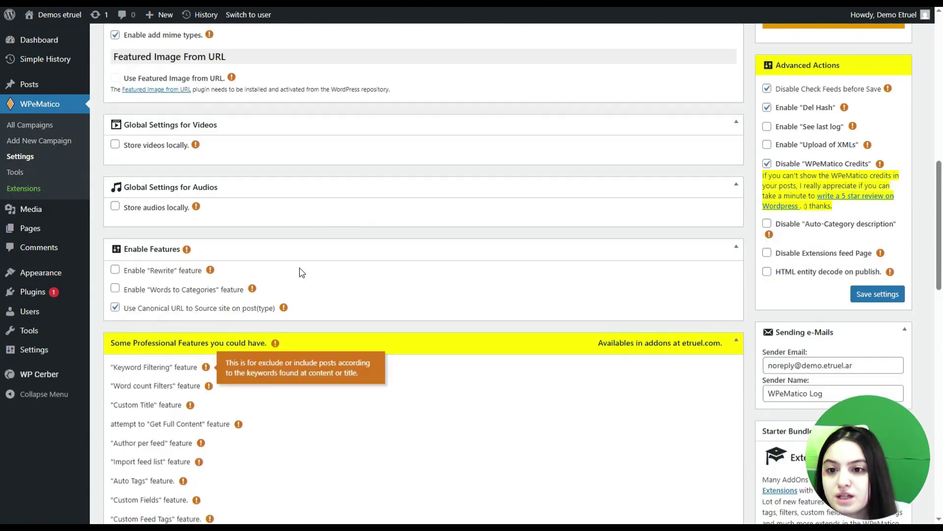
scroll(301, 271, "up", 6)
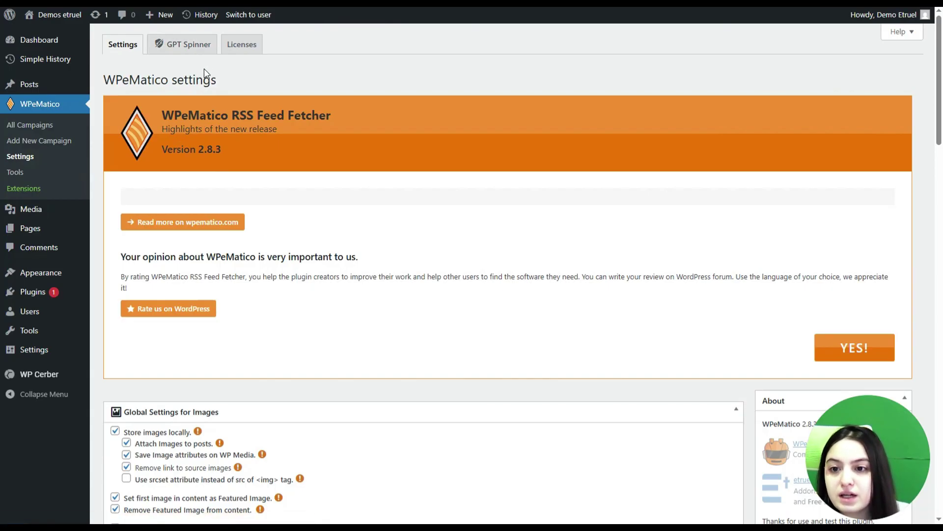
Show the GPT Spinner settings and review the rewriter, image generator and thumbnail options.
left_click(196, 49)
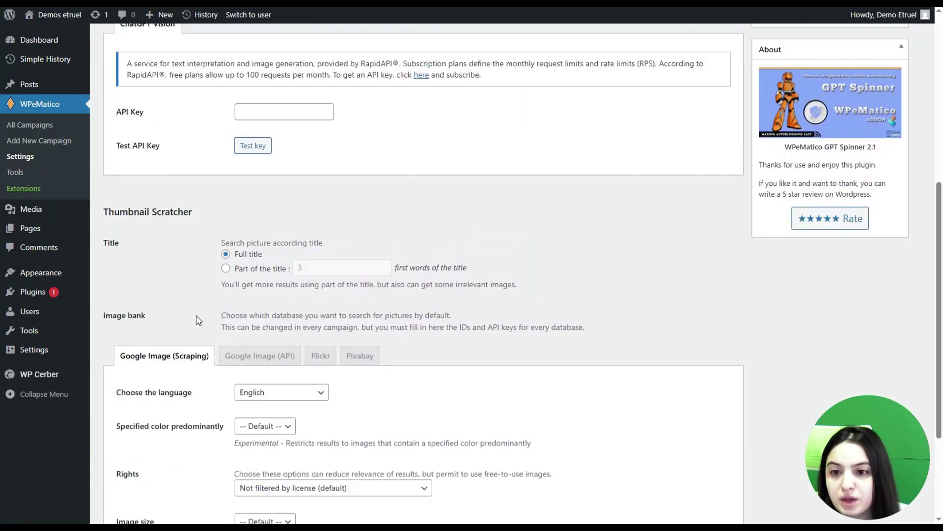
scroll(167, 224, "down", 2)
scroll(225, 233, "down", 1)
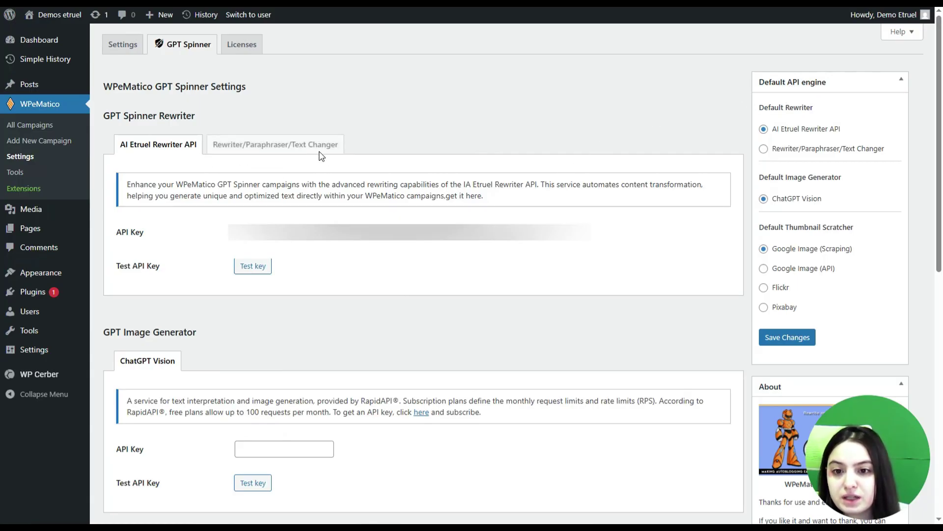
Check the Rewriter API settings, then confirm the GPT Spinner licence is Valid until 2026-04-14.
left_click(300, 147)
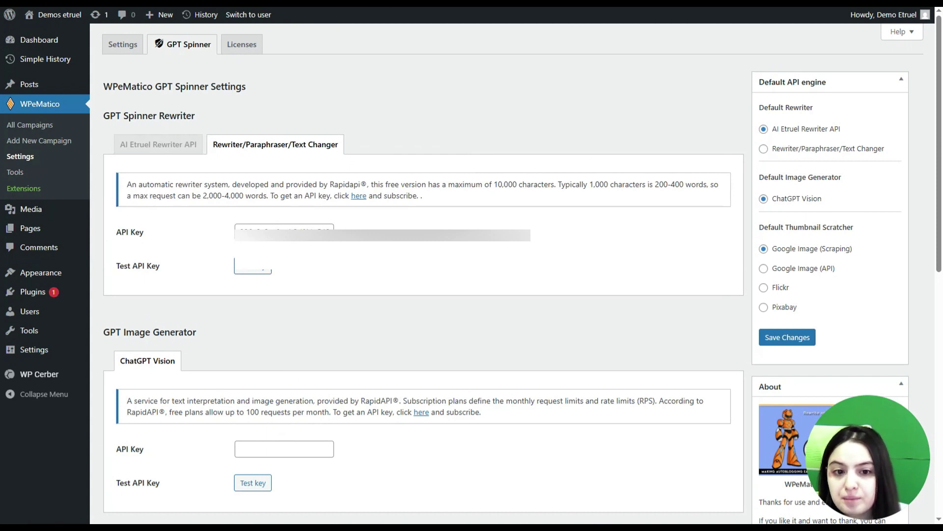
left_click(243, 45)
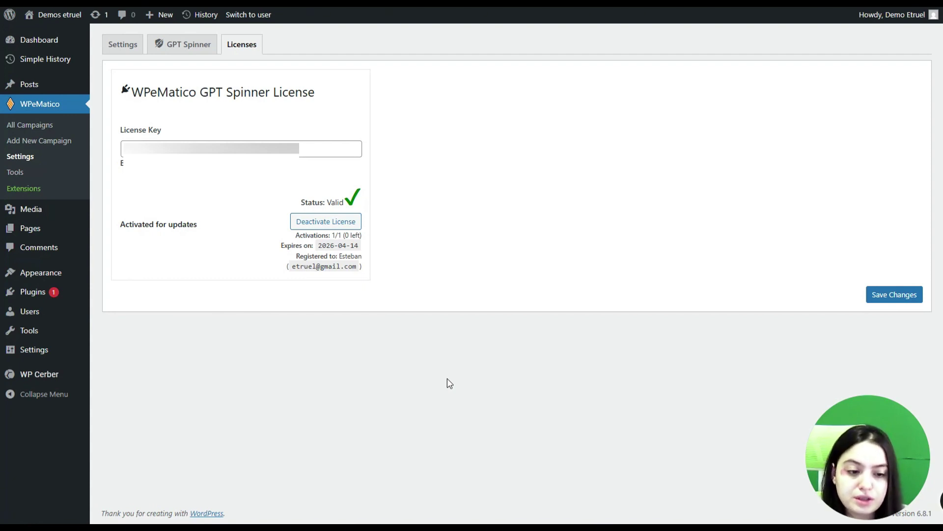
Visit the WPeMatico Tools page, then return to the All Campaigns list.
left_click(53, 173)
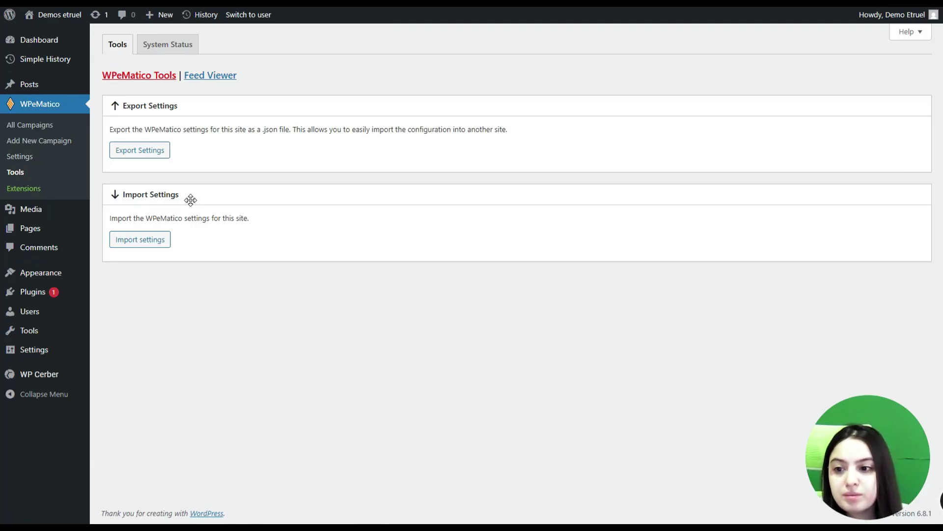
left_click(53, 125)
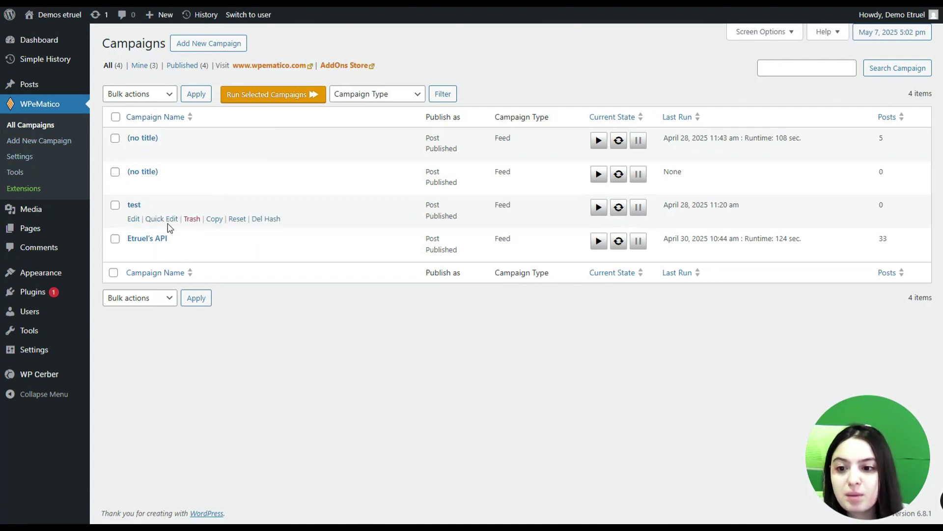
Edit the Etruel's API campaign and keep GPT Spinner set to 'Rewrite title + content'.
left_click(156, 239)
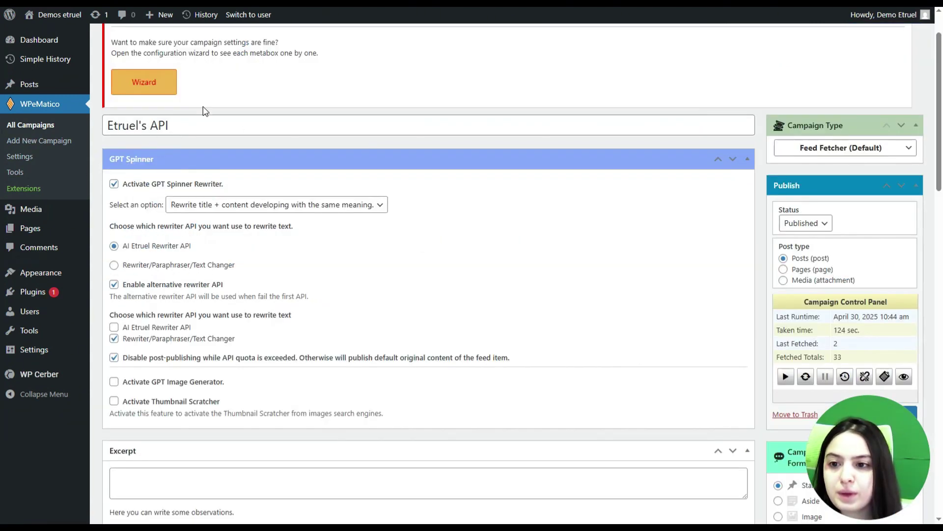
scroll(261, 157, "up", 2)
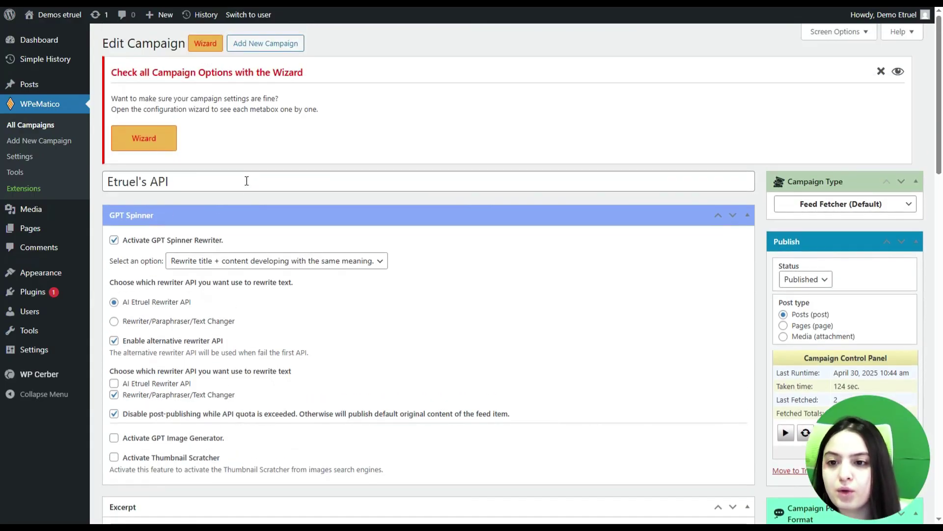
scroll(247, 181, "down", 1)
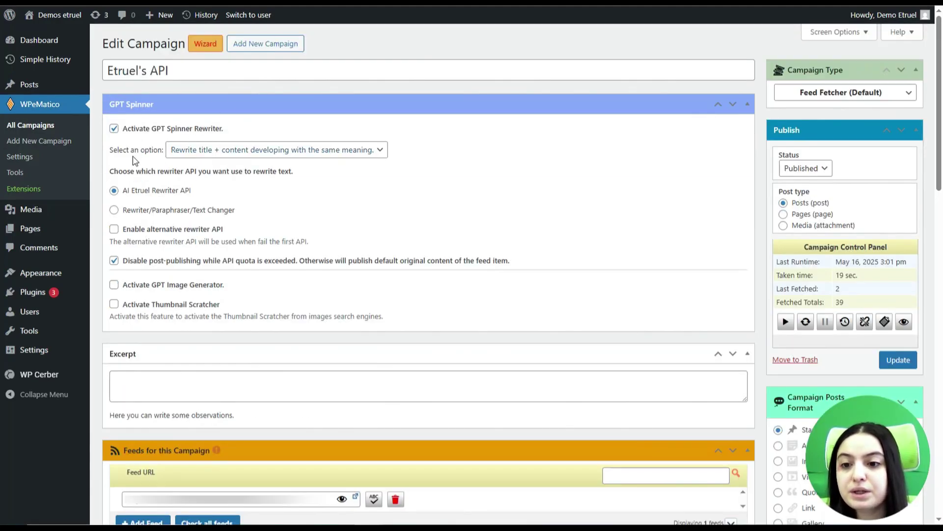
left_click(197, 153)
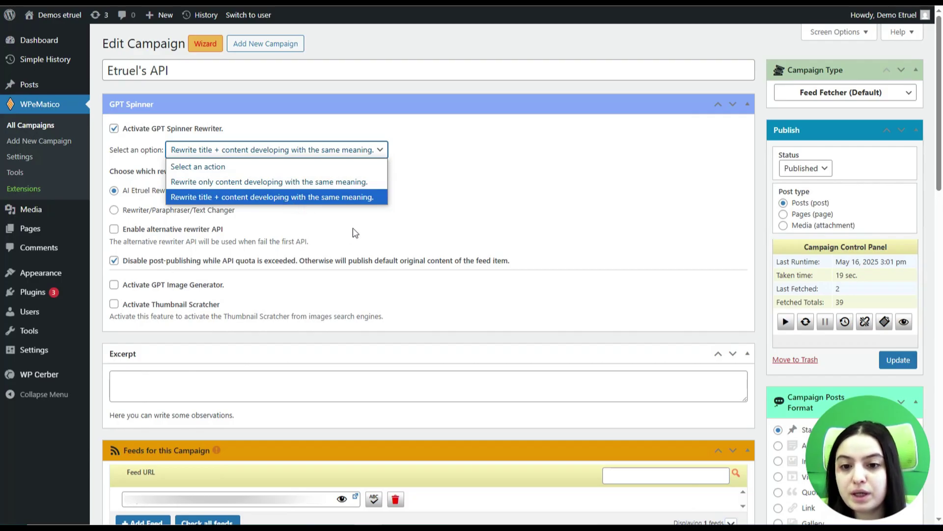
left_click(358, 196)
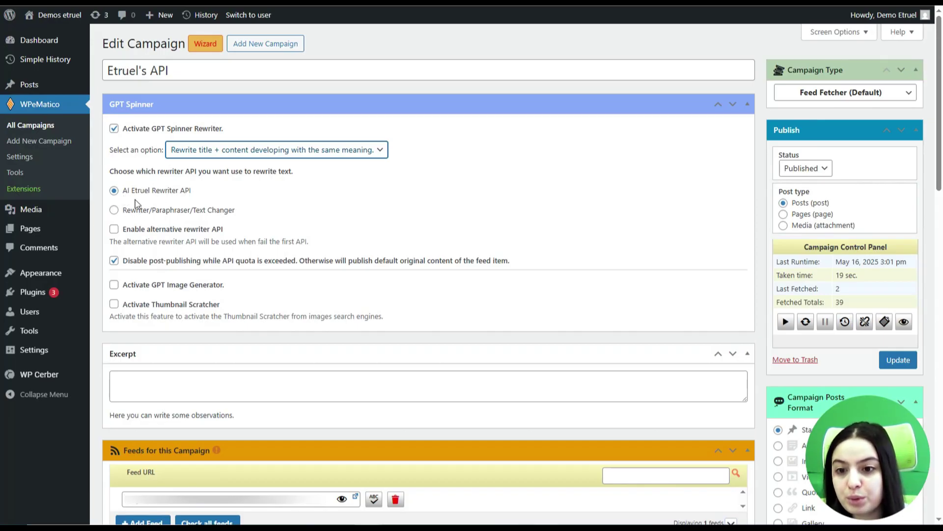
scroll(221, 182, "down", 2)
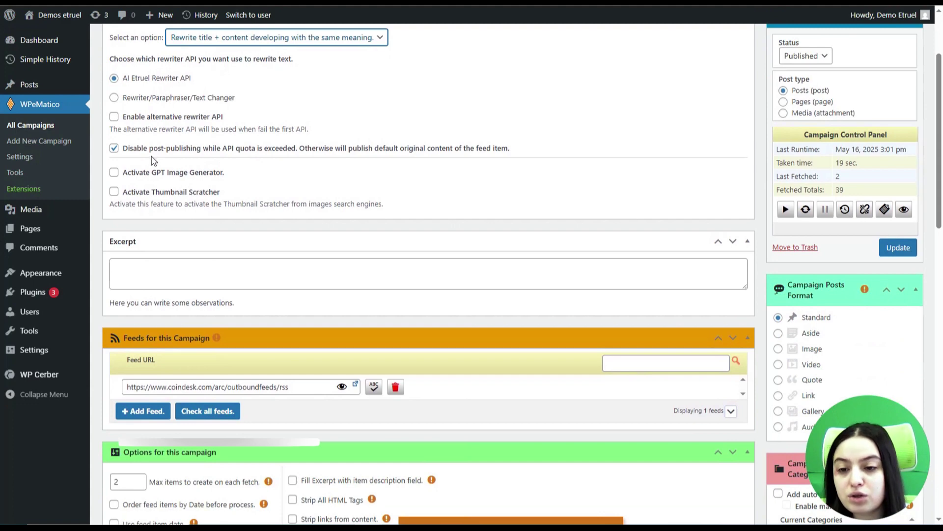
scroll(156, 157, "up", 1)
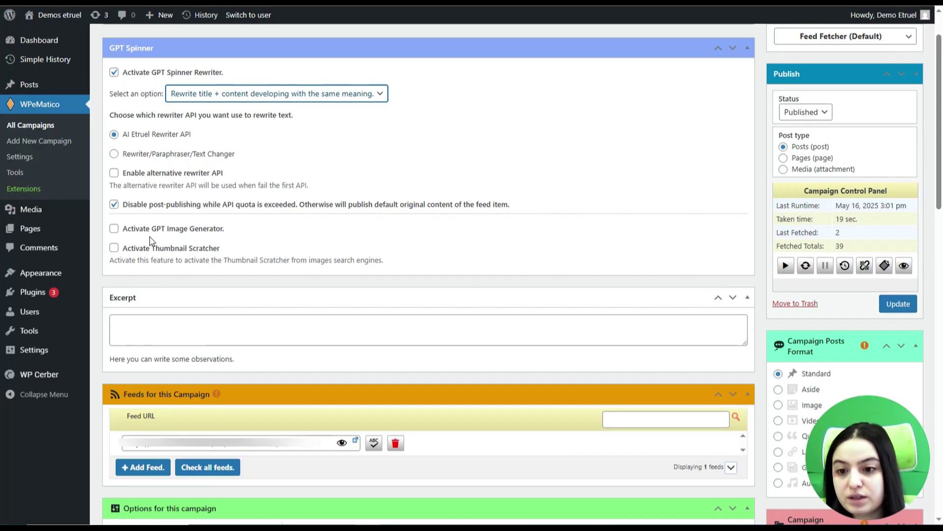
left_click(169, 231)
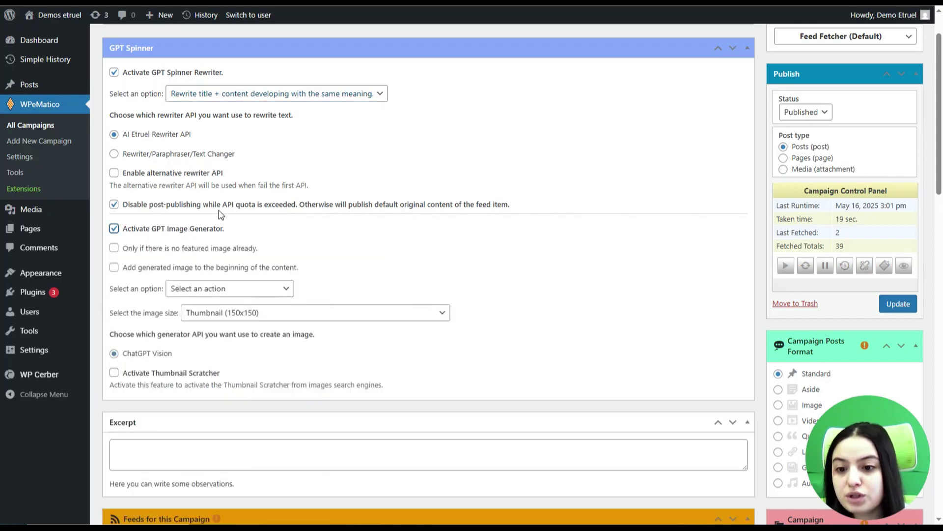
scroll(190, 279, "down", 1)
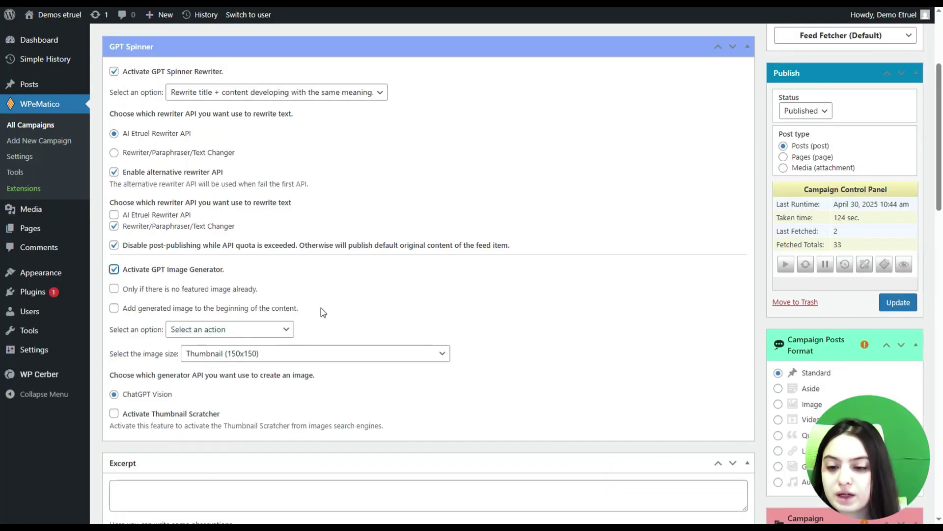
scroll(148, 219, "down", 5)
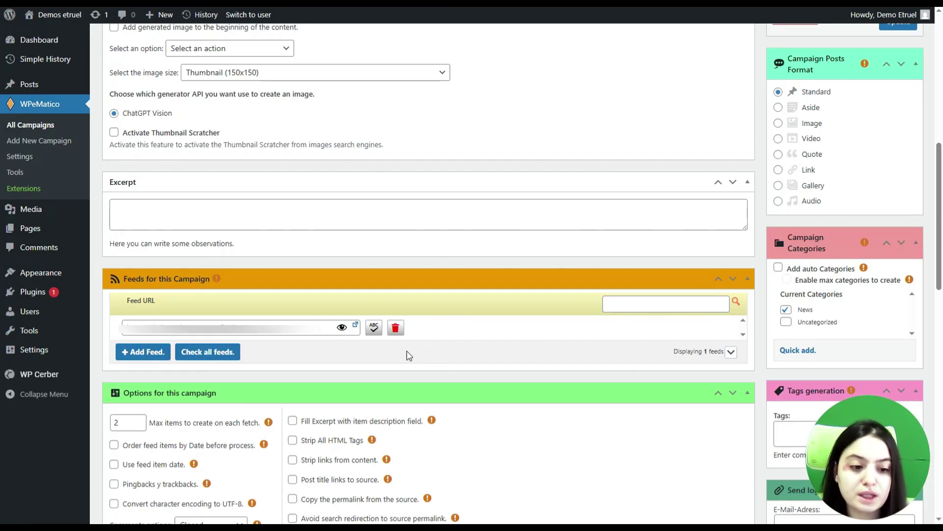
scroll(427, 253, "down", 1)
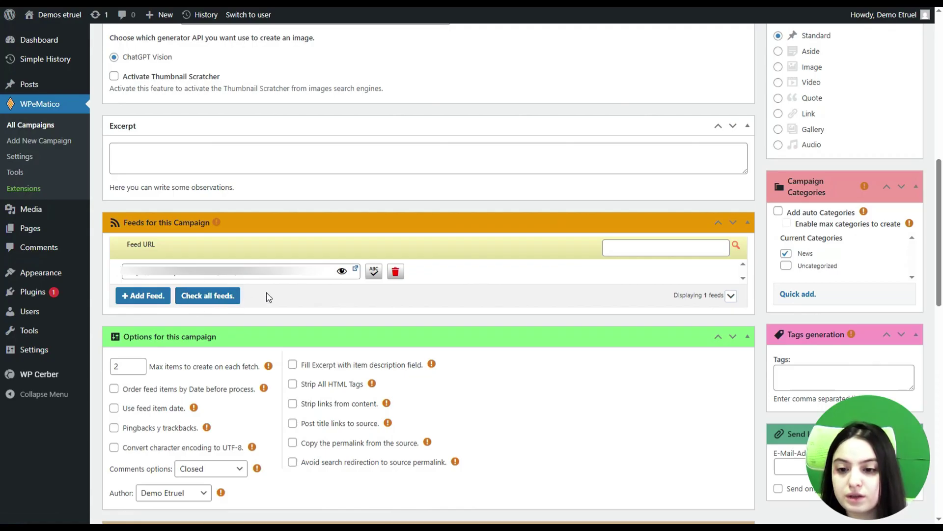
scroll(269, 297, "down", 5)
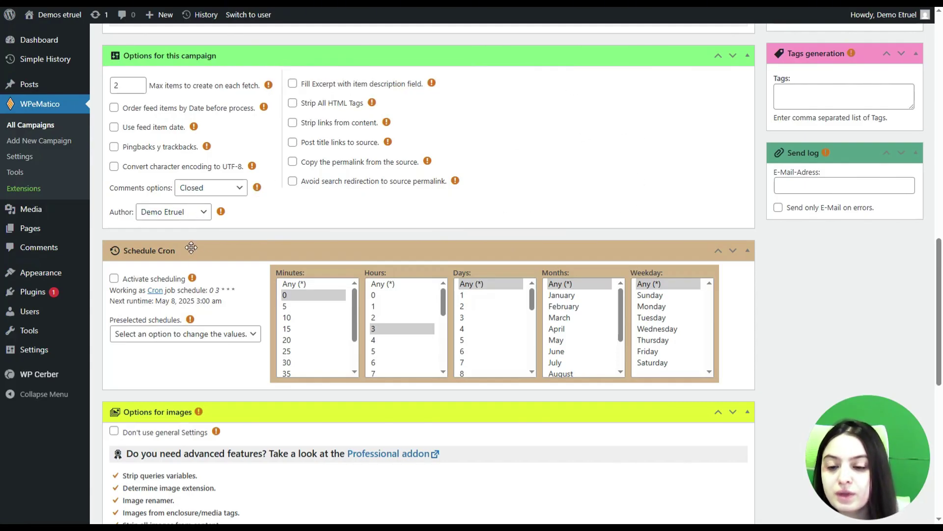
scroll(221, 236, "down", 1)
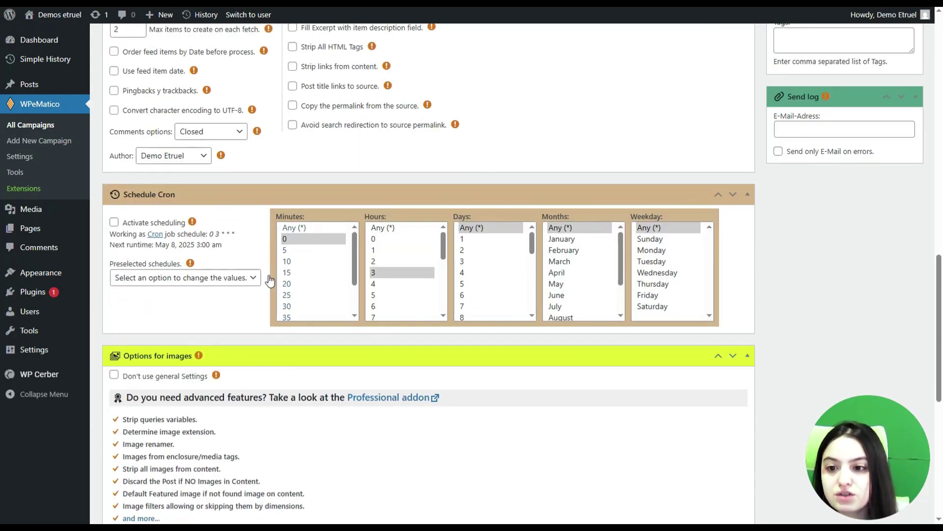
mouse_move(203, 220)
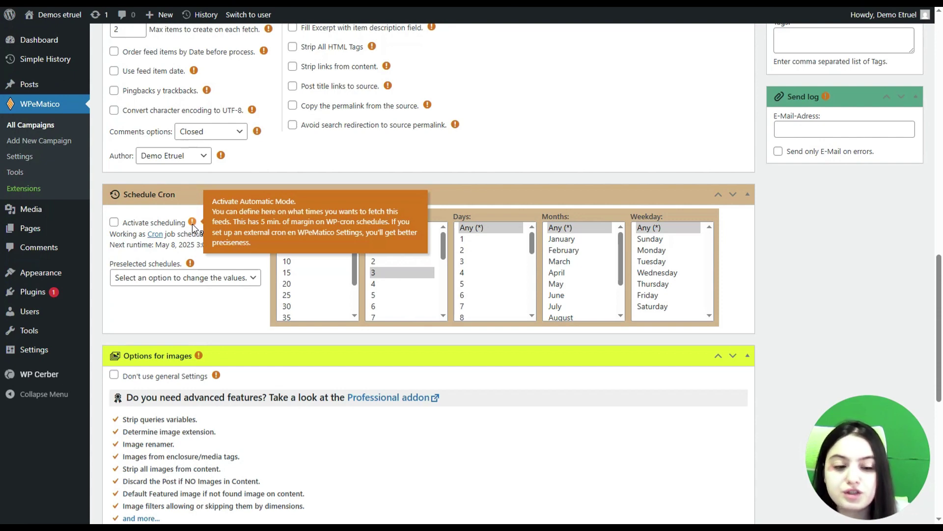
scroll(344, 354, "down", 3)
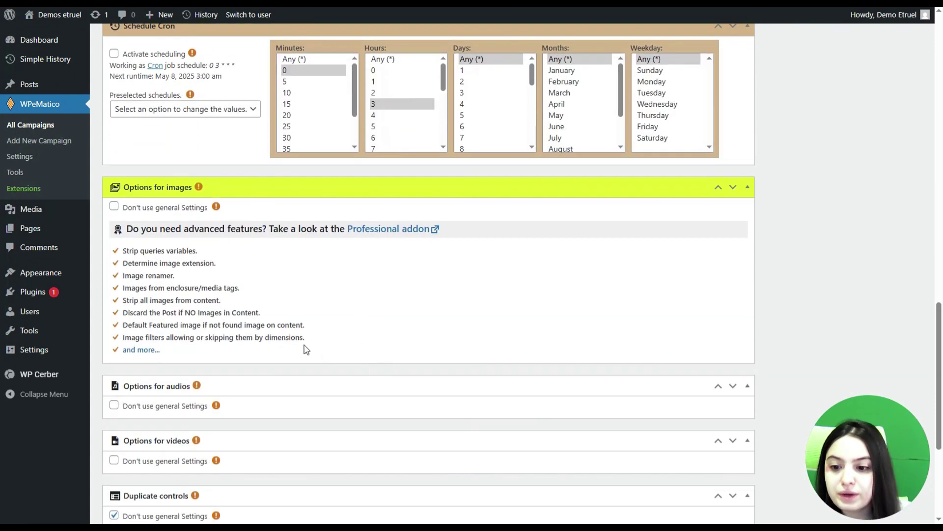
scroll(246, 234, "down", 4)
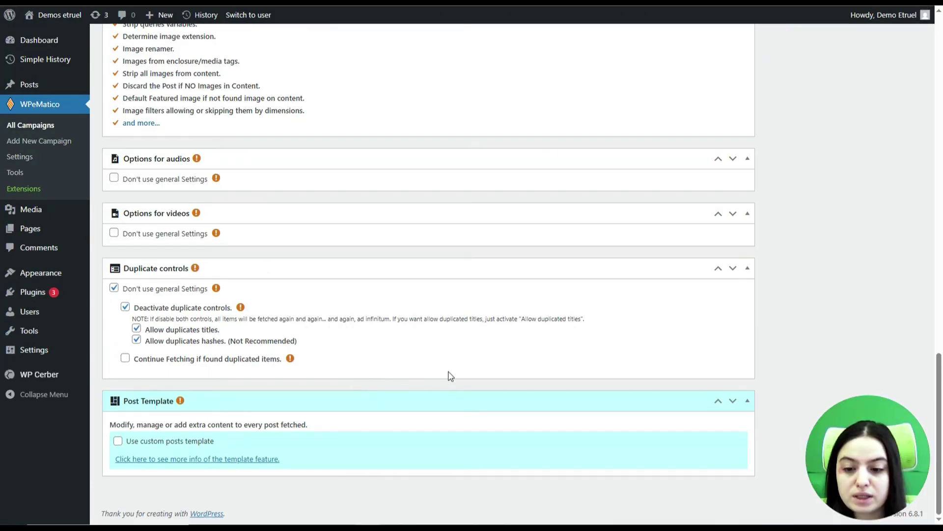
scroll(448, 375, "up", 20)
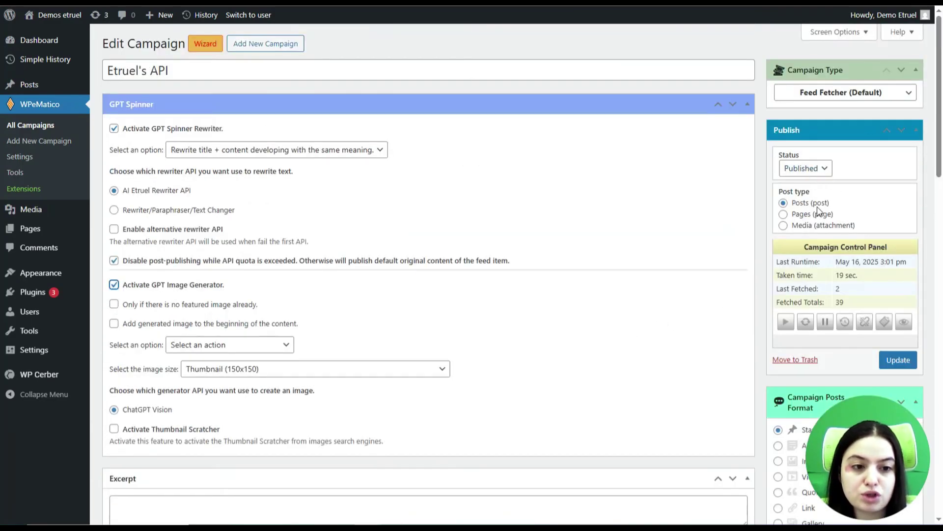
Update the Etruel's API campaign to save its GPT Spinner and image generator settings.
scroll(771, 222, "down", 2)
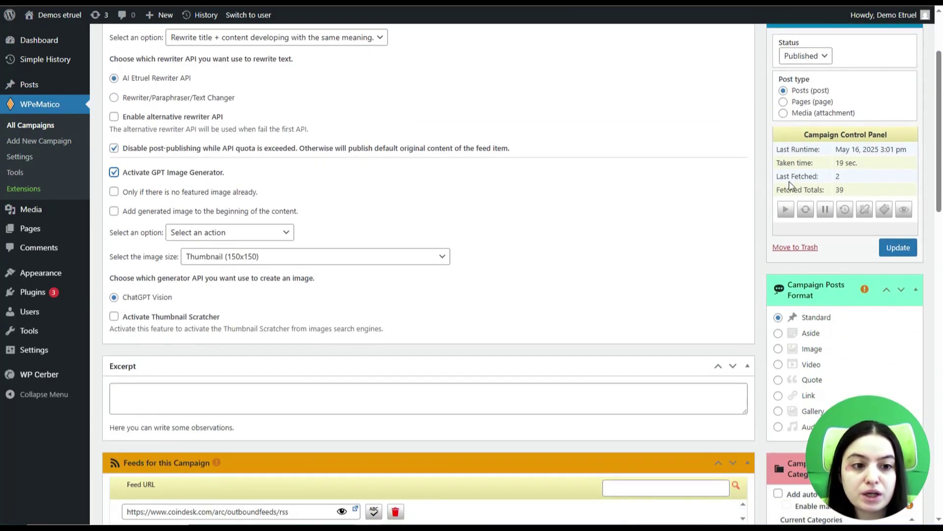
scroll(808, 163, "down", 2)
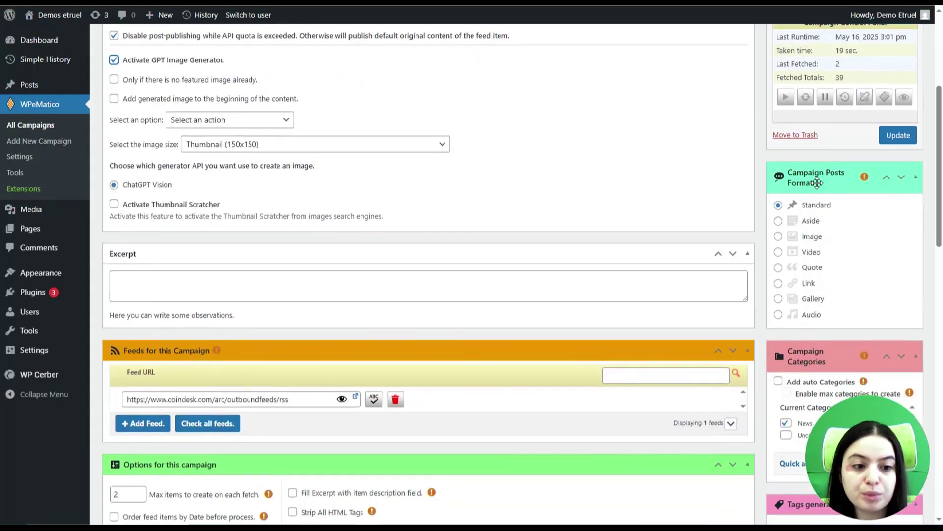
scroll(810, 228, "down", 3)
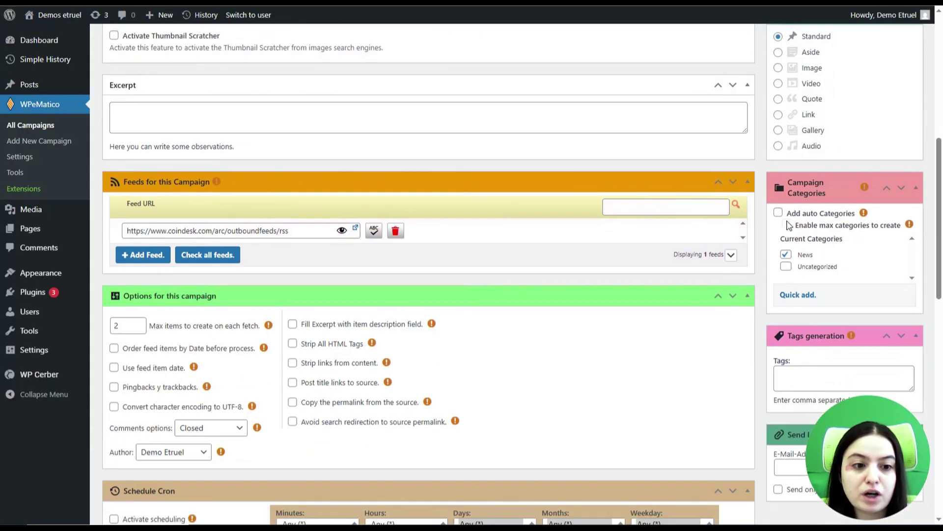
scroll(819, 353, "down", 1)
scroll(819, 353, "up", 8)
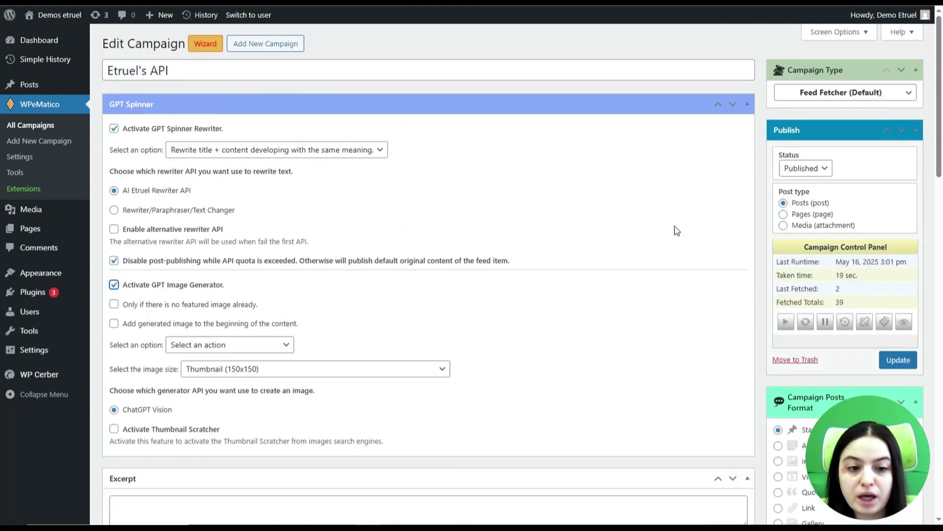
left_click(894, 368)
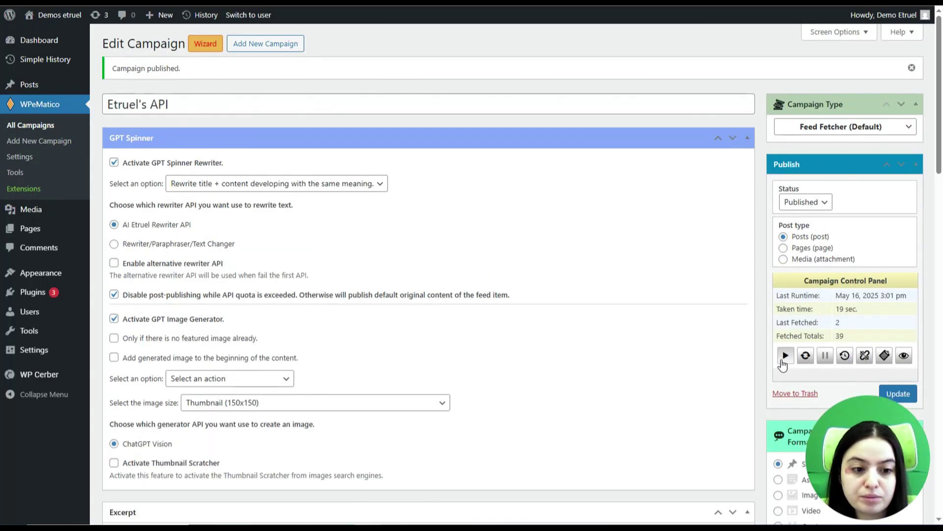
Run the campaign now and review its log of the 98-second fetch.
left_click(784, 356)
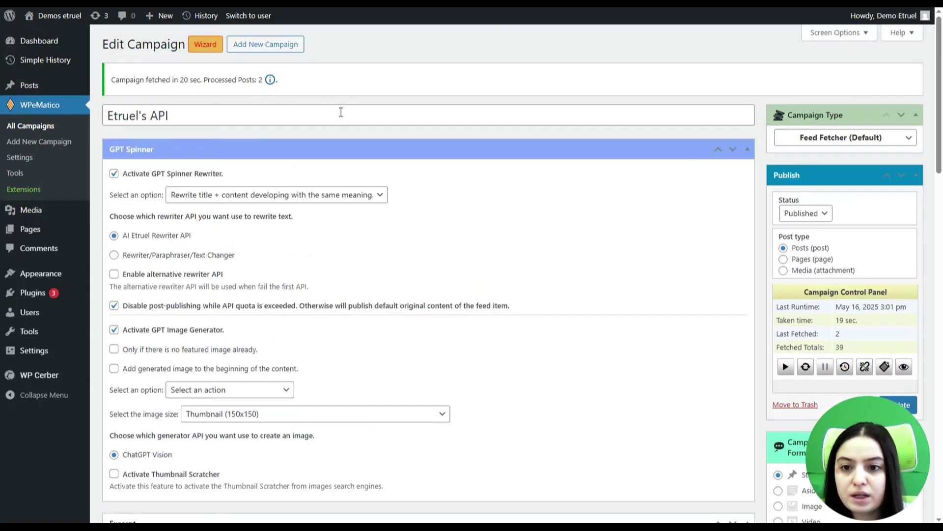
left_click(270, 80)
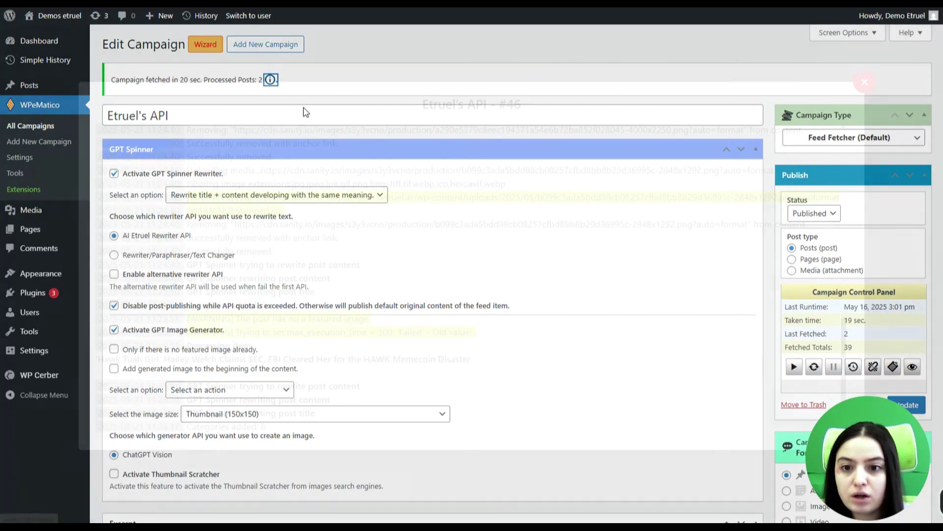
scroll(284, 183, "down", 2)
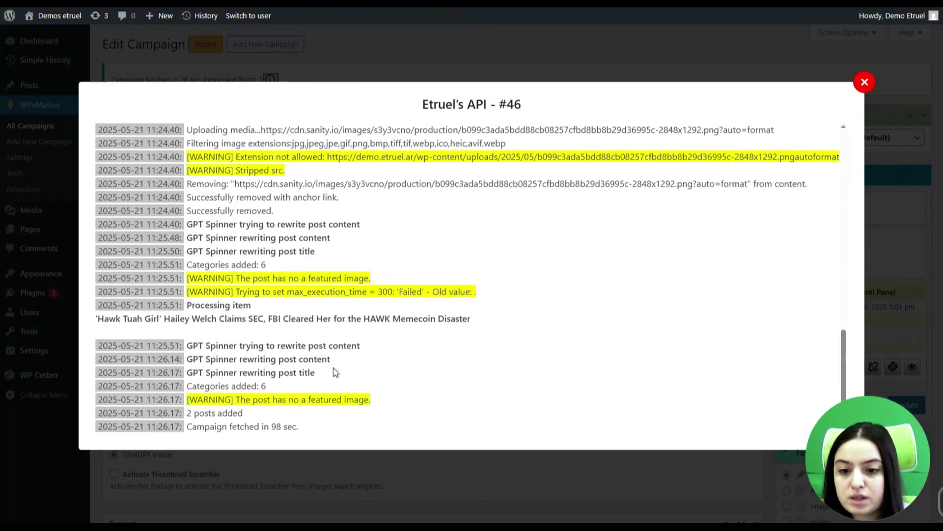
left_click_drag(336, 372, 233, 346)
left_click(209, 345)
scroll(494, 280, "up", 4)
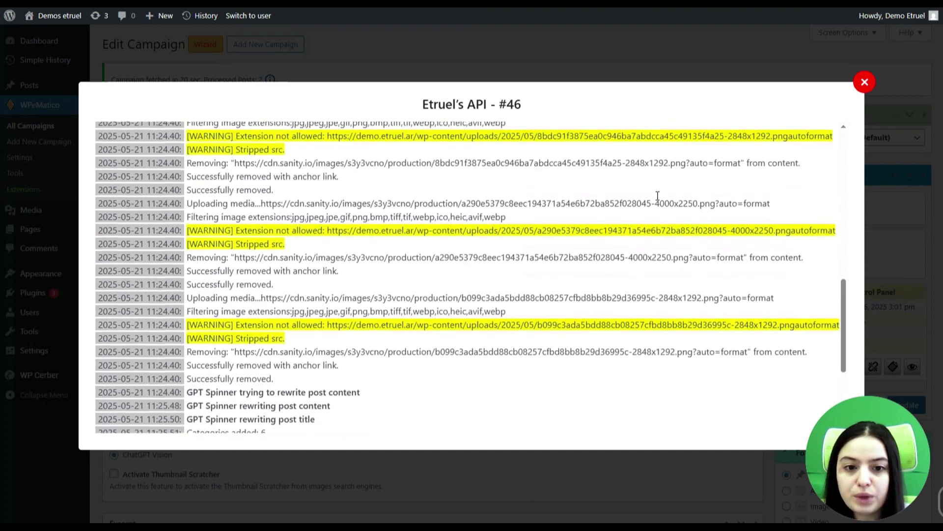
scroll(671, 200, "down", 4)
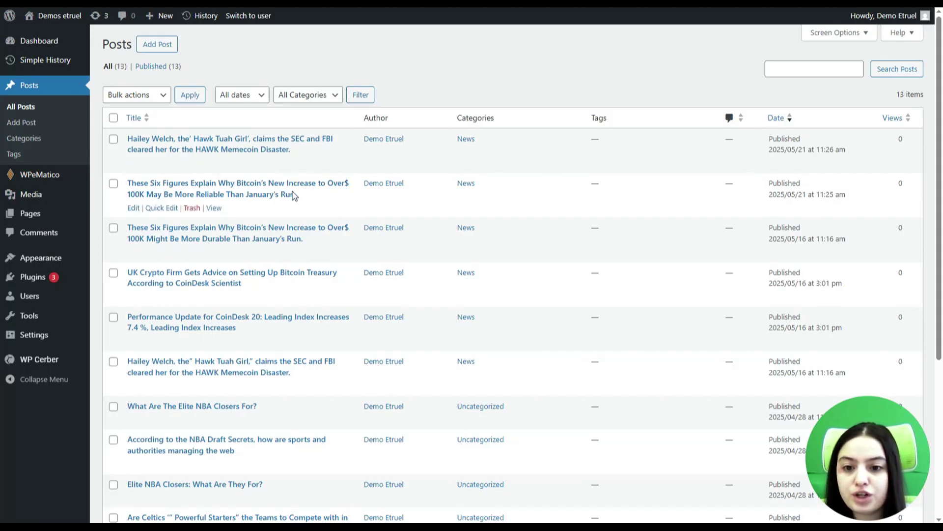
Read the rewritten Bitcoin post, then compare it with its original CoinDesk source article.
left_click(351, 188)
scroll(382, 140, "down", 5)
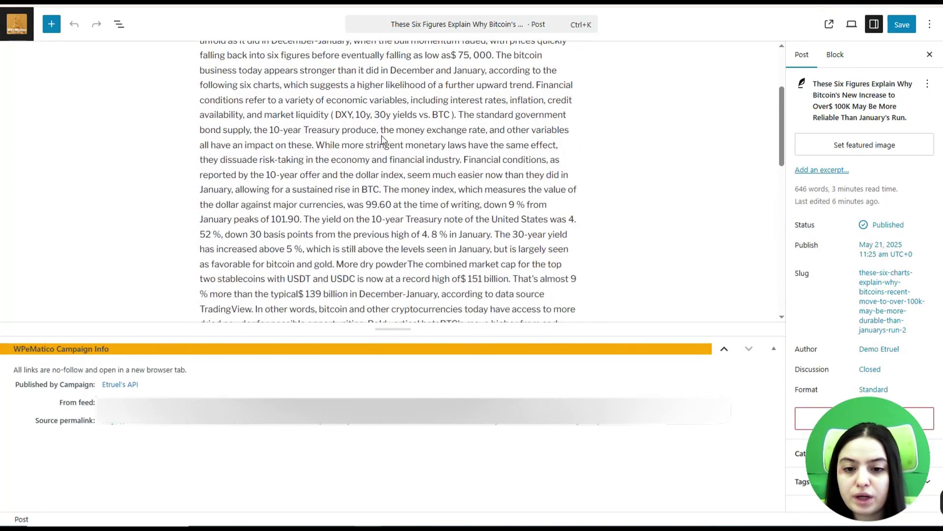
scroll(383, 140, "down", 10)
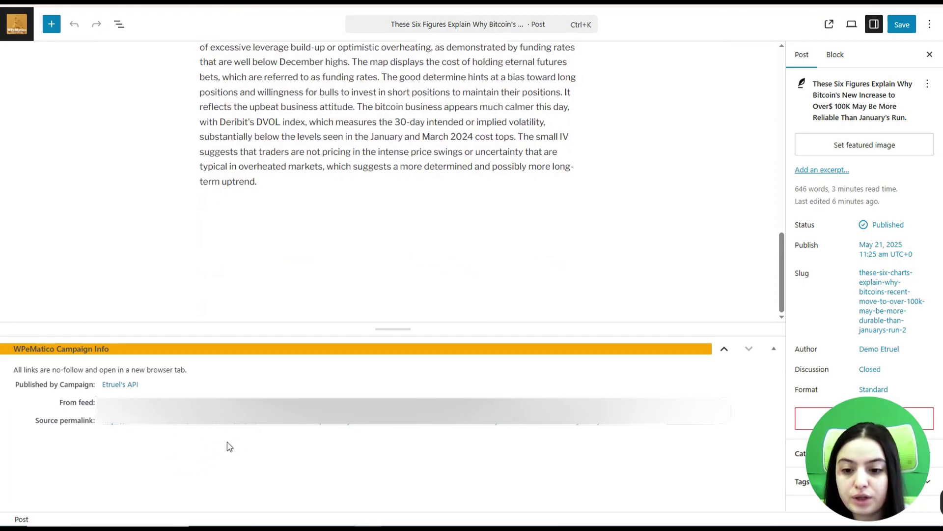
left_click(278, 430)
scroll(511, 258, "down", 20)
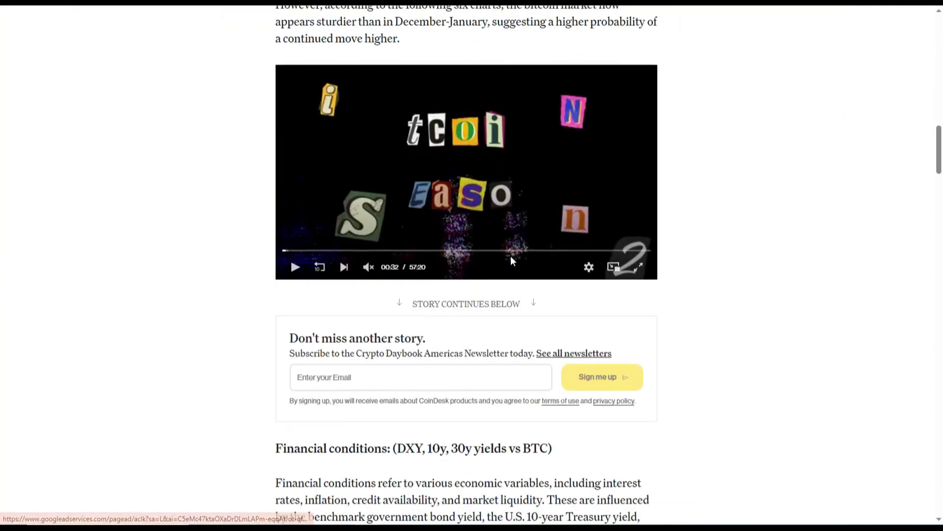
scroll(511, 258, "down", 20)
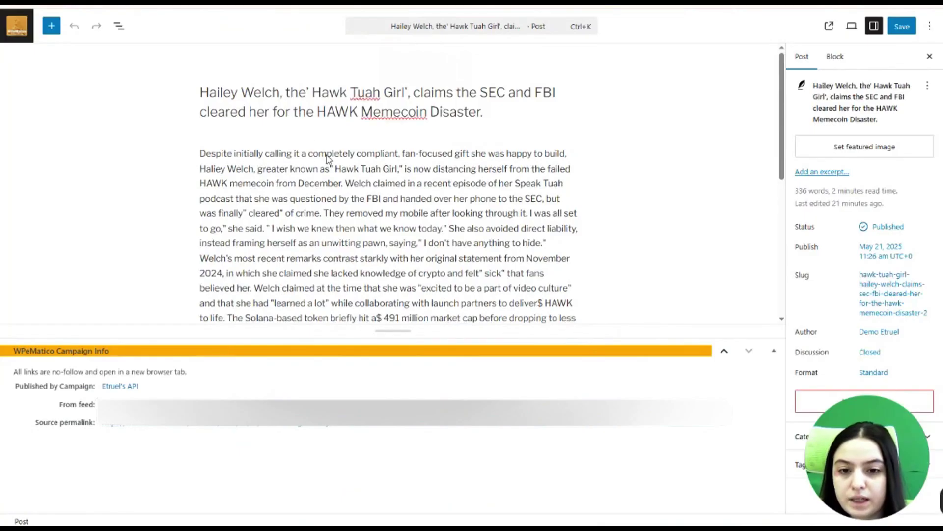
Scroll through the rewritten Hawk Tuah Girl HAWK post and its original CoinDesk article to compare them.
scroll(334, 154, "down", 1)
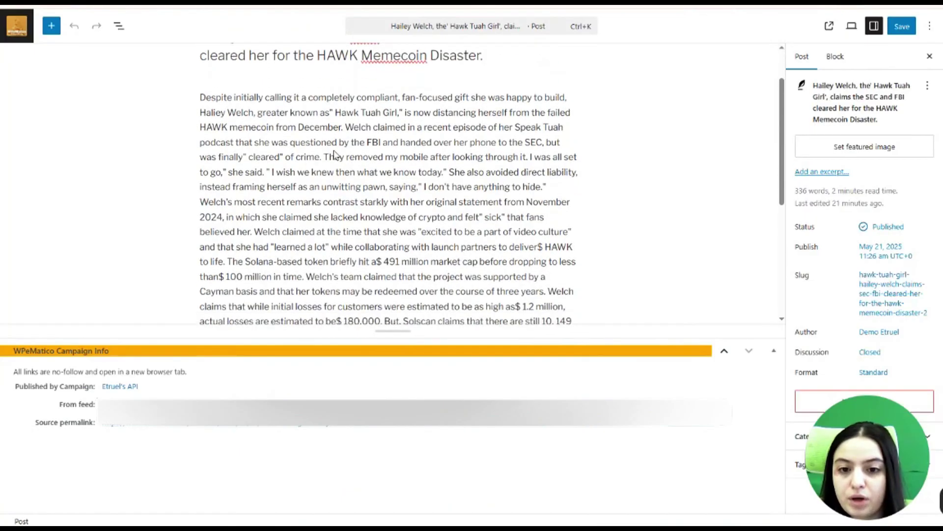
scroll(335, 167, "down", 3)
scroll(487, 118, "down", 4)
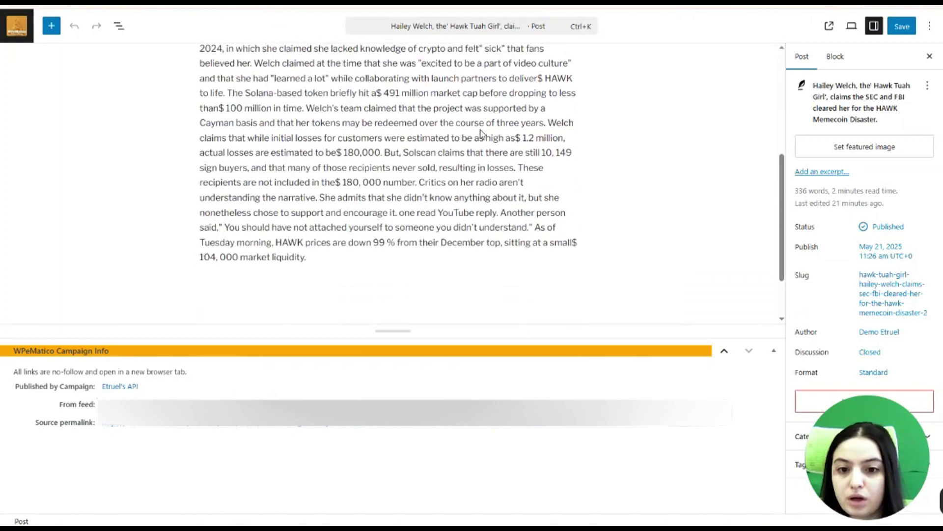
scroll(481, 128, "up", 5)
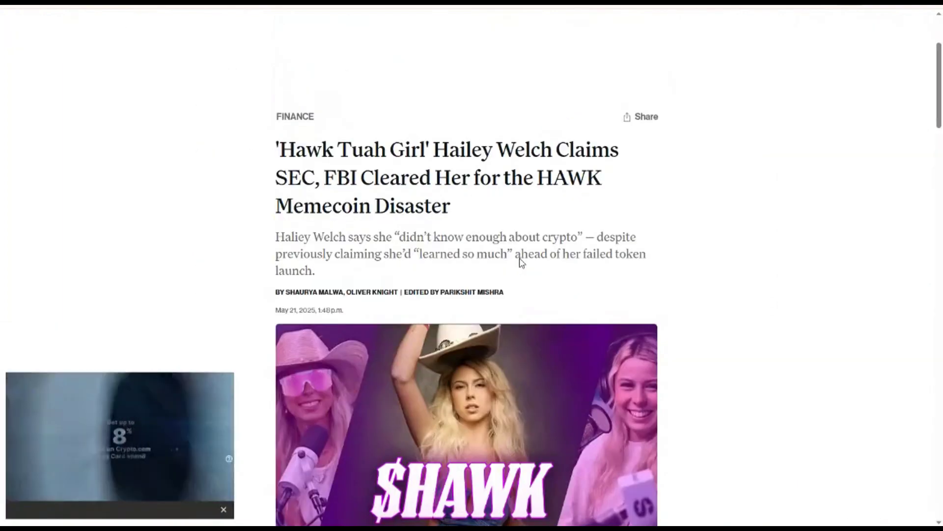
scroll(520, 259, "down", 10)
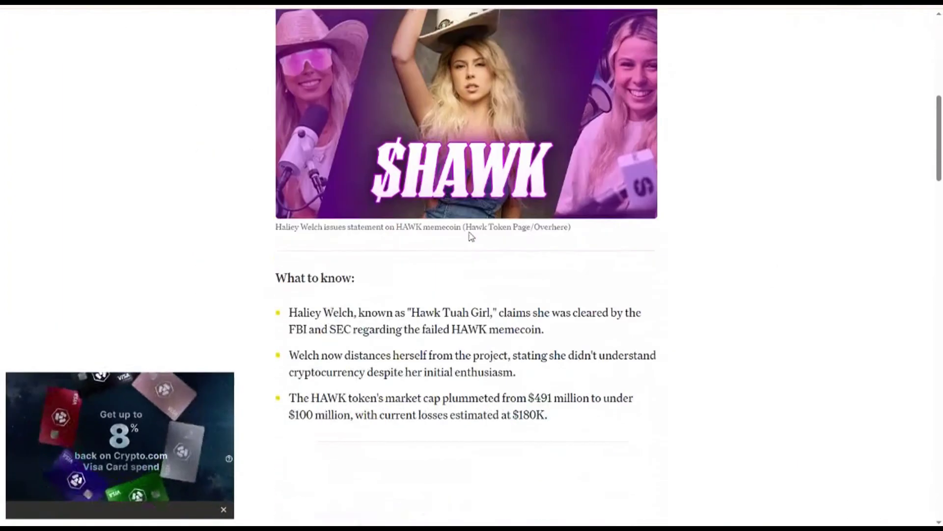
scroll(537, 277, "down", 10)
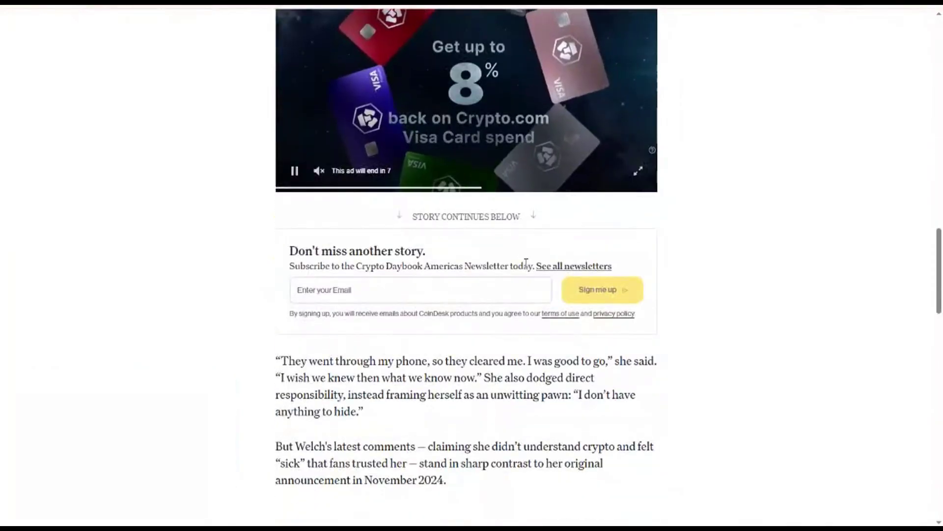